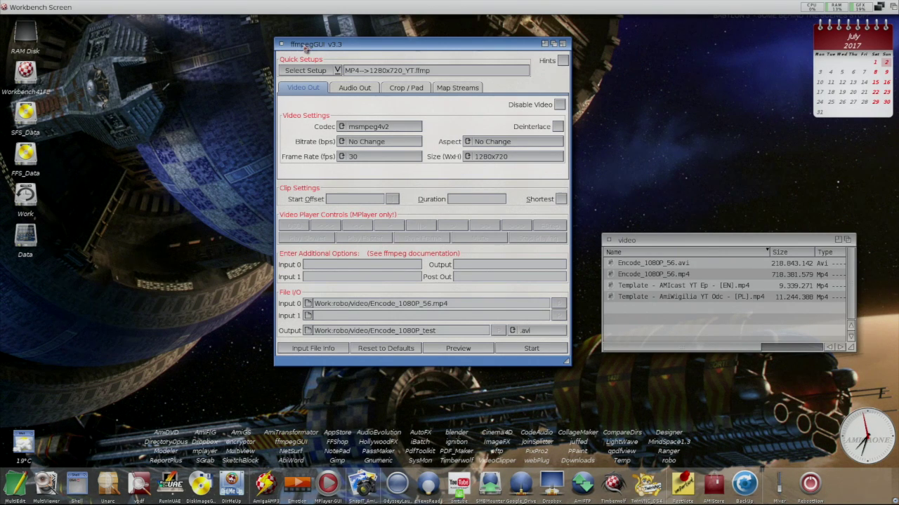
pyautogui.click(657, 248)
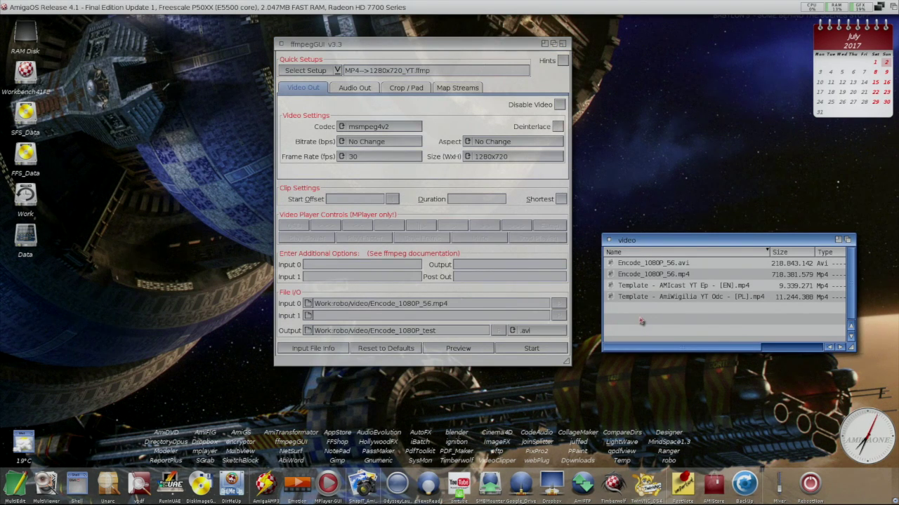
pyautogui.click(678, 276)
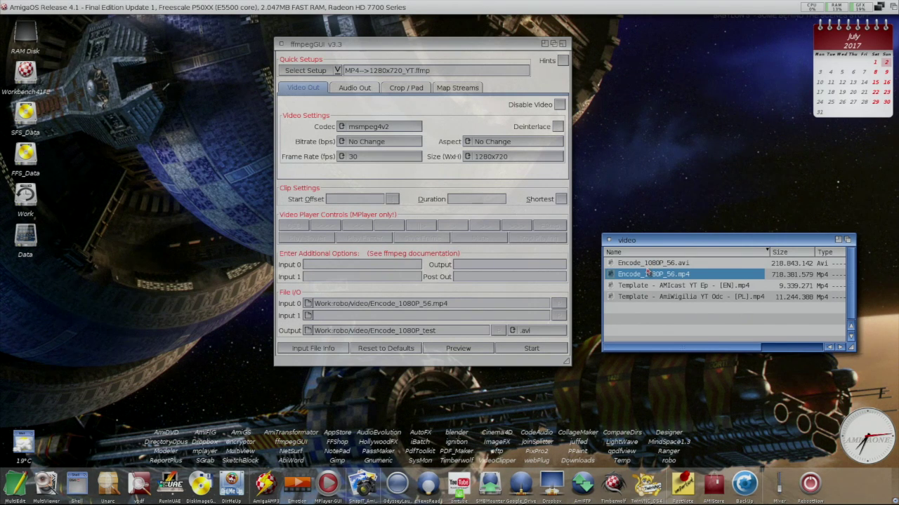
pyautogui.click(649, 265)
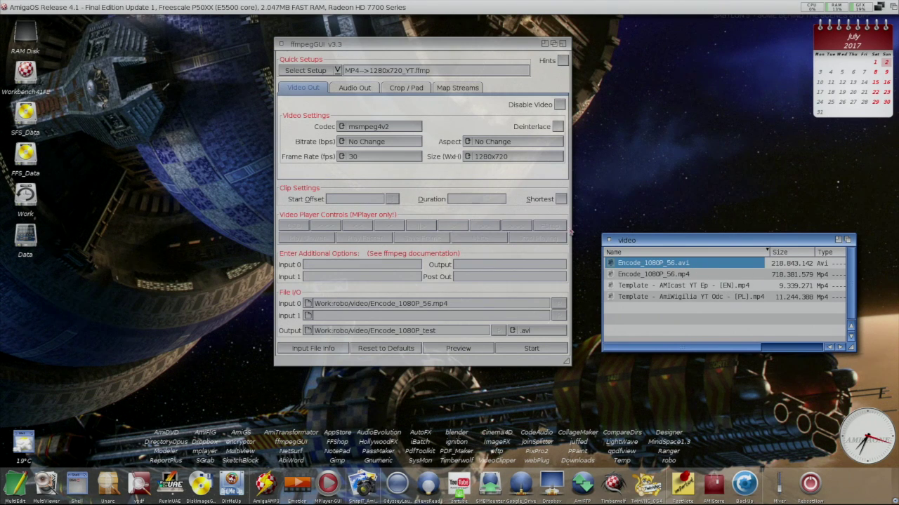
pyautogui.click(368, 44)
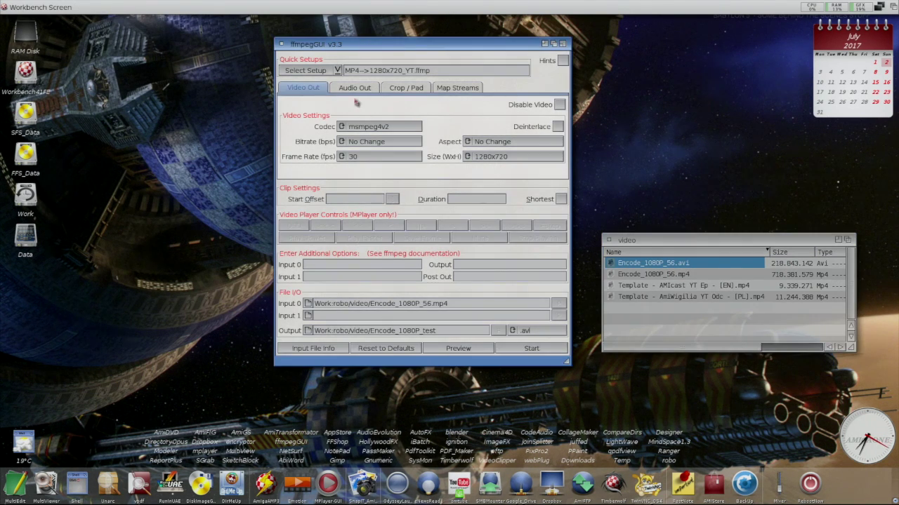
pyautogui.click(337, 71)
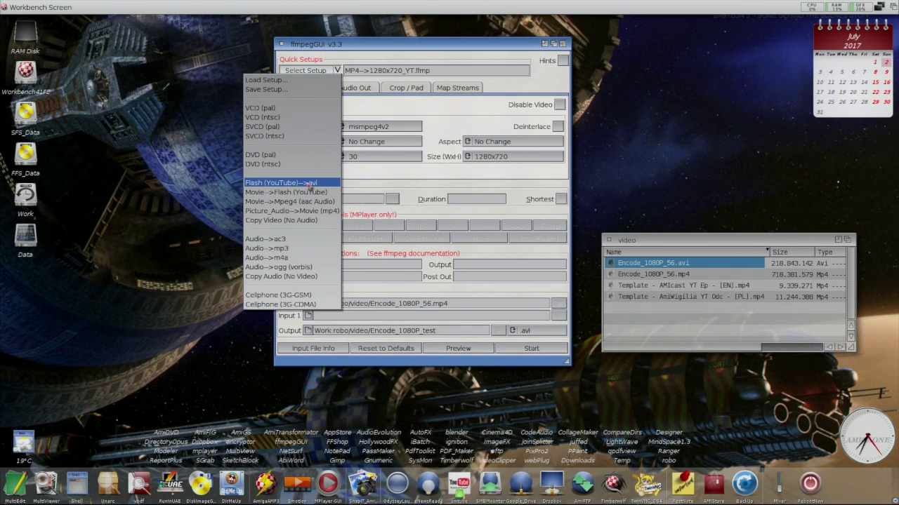
pyautogui.click(394, 187)
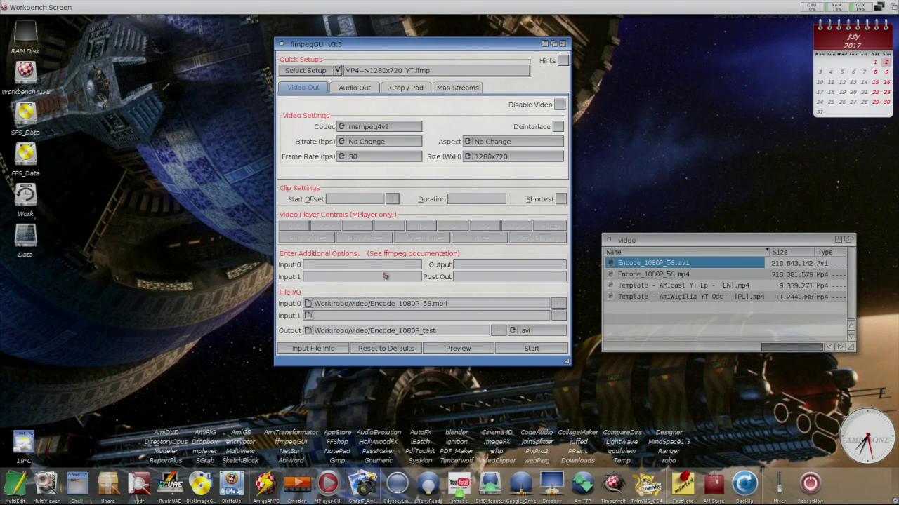
pyautogui.click(317, 349)
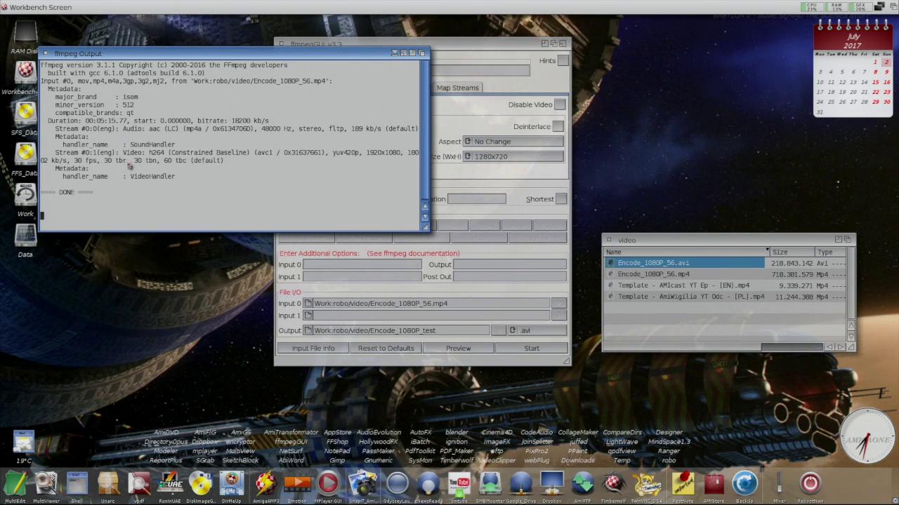
pyautogui.moveTo(107, 162); pyautogui.dragTo(78, 163)
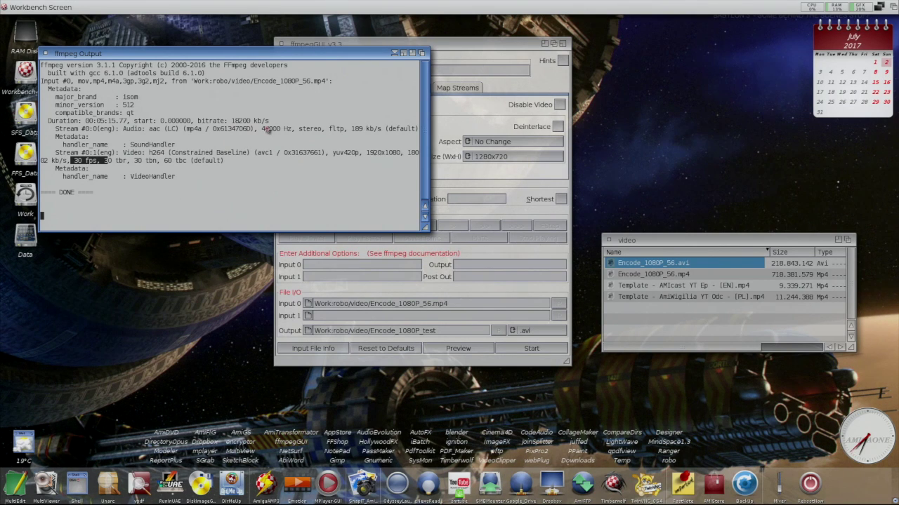
pyautogui.click(46, 54)
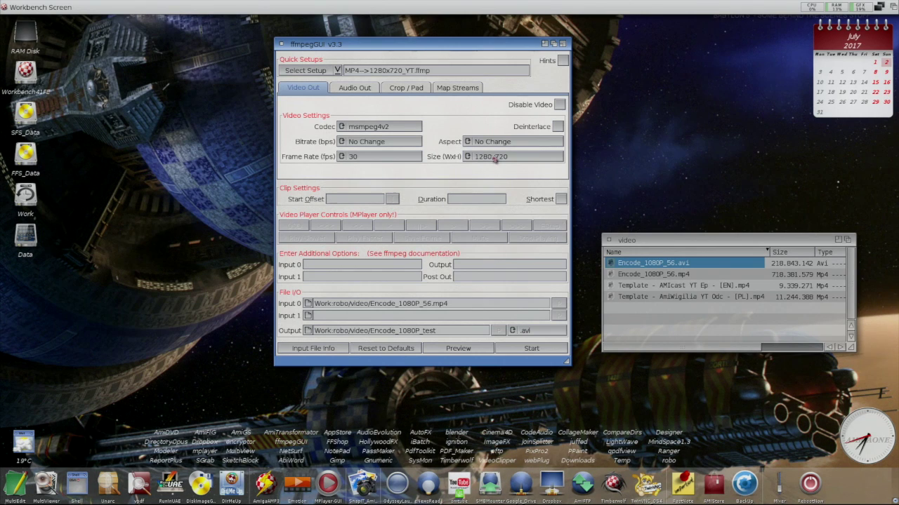
pyautogui.moveTo(495, 159); pyautogui.dragTo(513, 160)
pyautogui.click(358, 90)
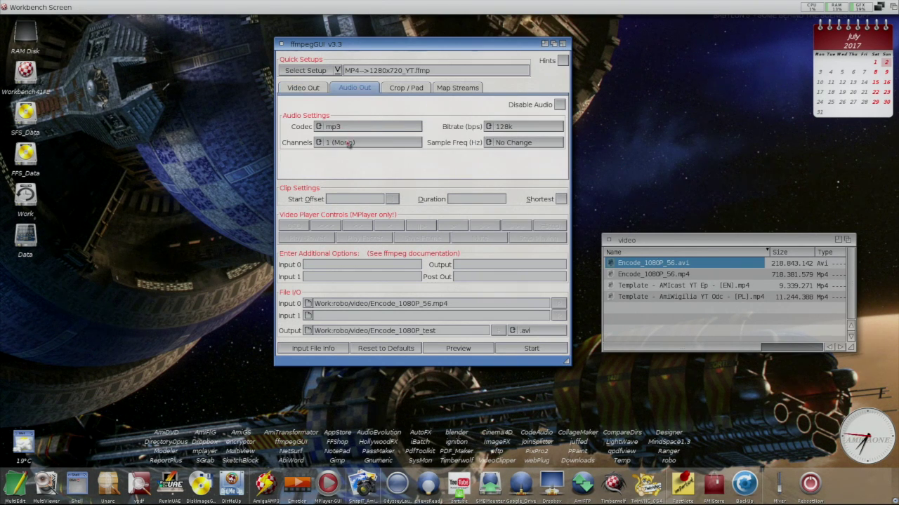
pyautogui.click(306, 91)
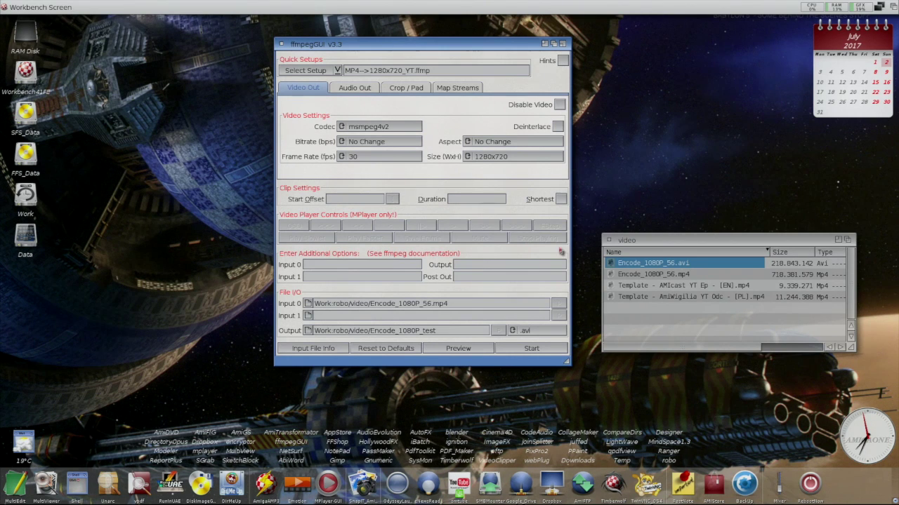
pyautogui.click(658, 270)
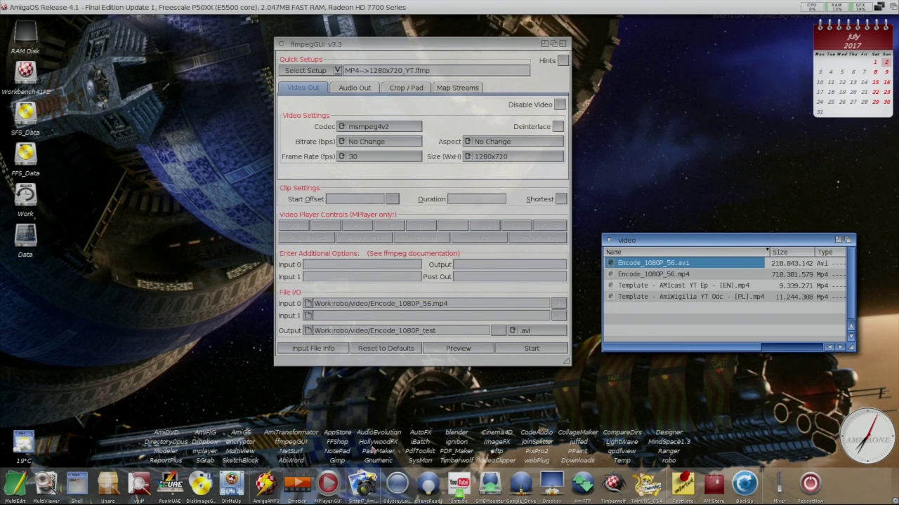
# Load 'Template - AmiWigilia YT Odc - [PL].mp4' into FFShop at bitrate 8000k and size 1280x720
pyautogui.click(337, 442)
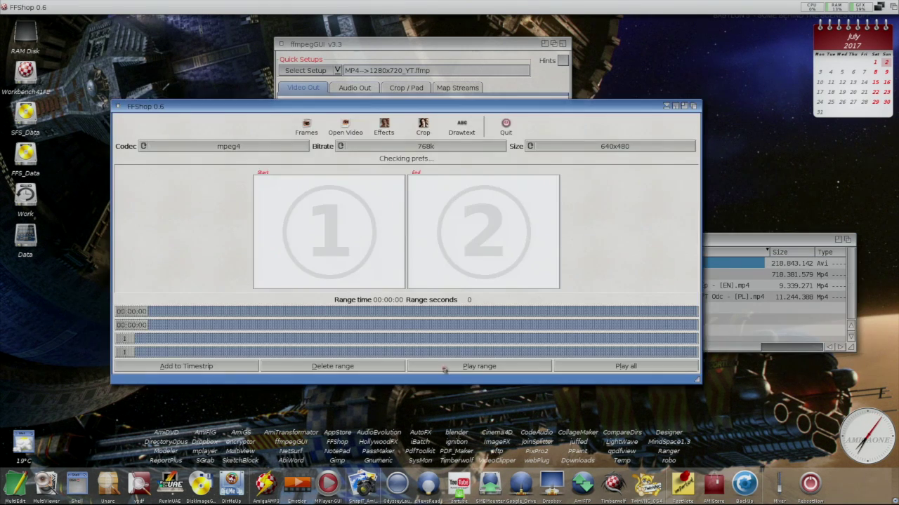
pyautogui.click(342, 126)
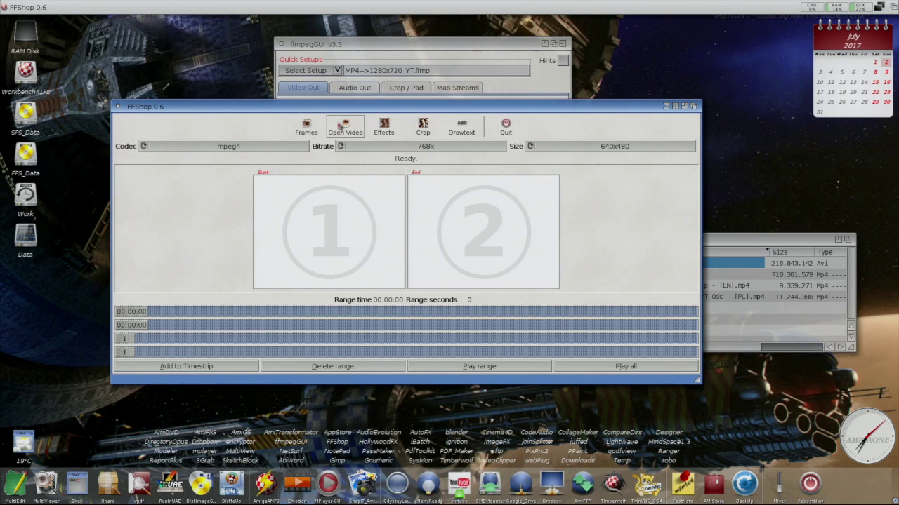
pyautogui.click(746, 247)
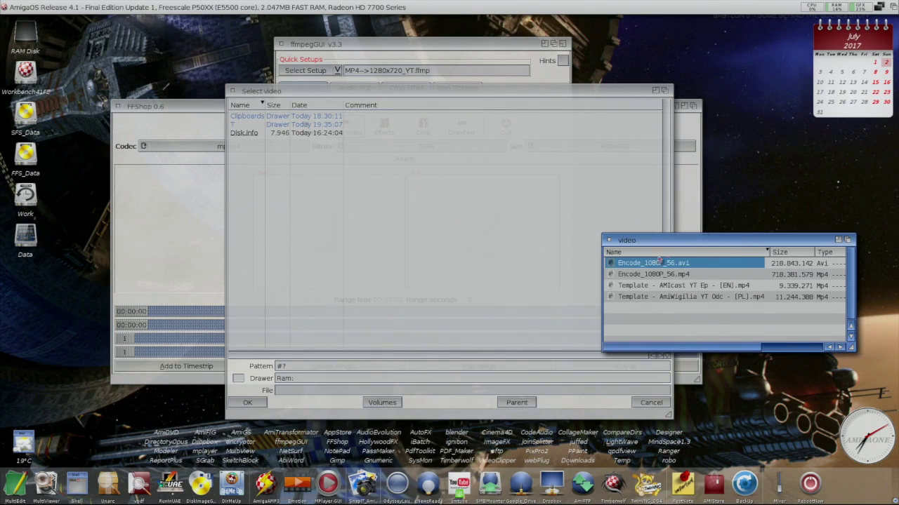
pyautogui.moveTo(641, 263)
pyautogui.mouseDown()
pyautogui.moveTo(699, 300)
pyautogui.moveTo(443, 271)
pyautogui.mouseUp()
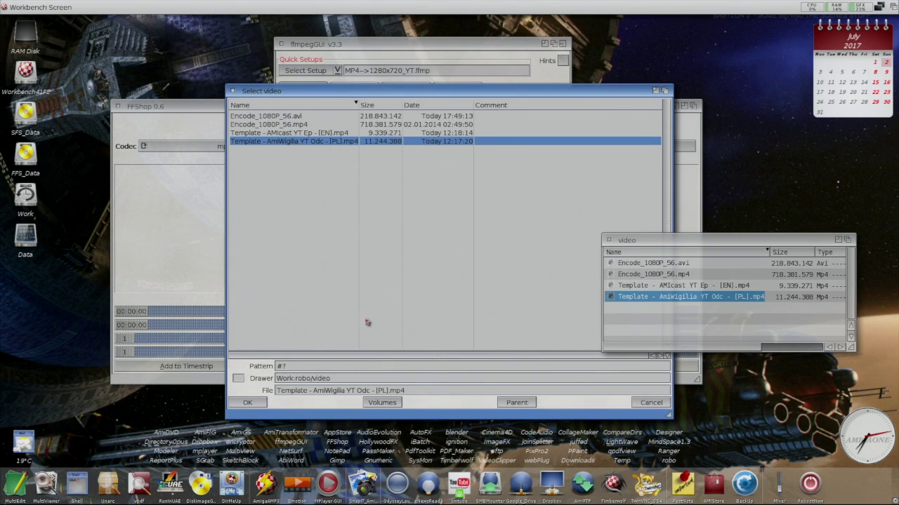
pyautogui.click(264, 405)
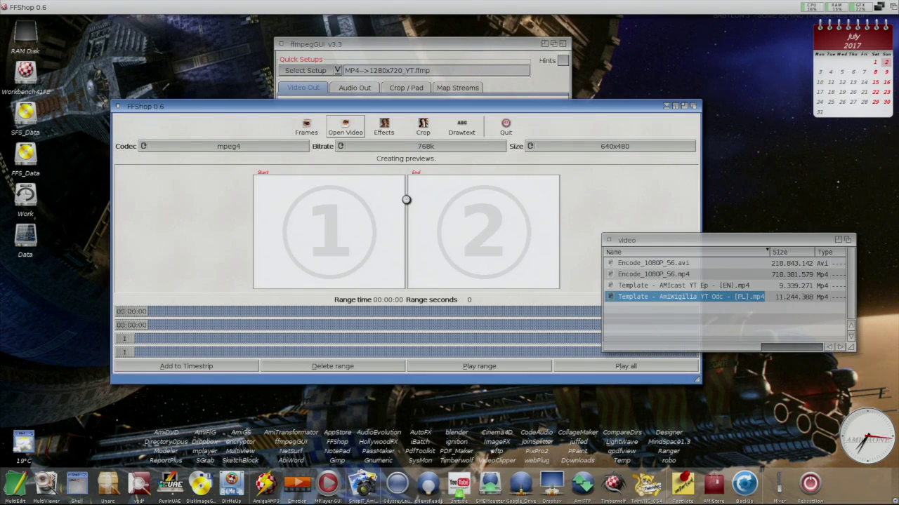
pyautogui.moveTo(421, 146)
pyautogui.mouseDown()
pyautogui.moveTo(443, 264)
pyautogui.moveTo(444, 254)
pyautogui.mouseUp()
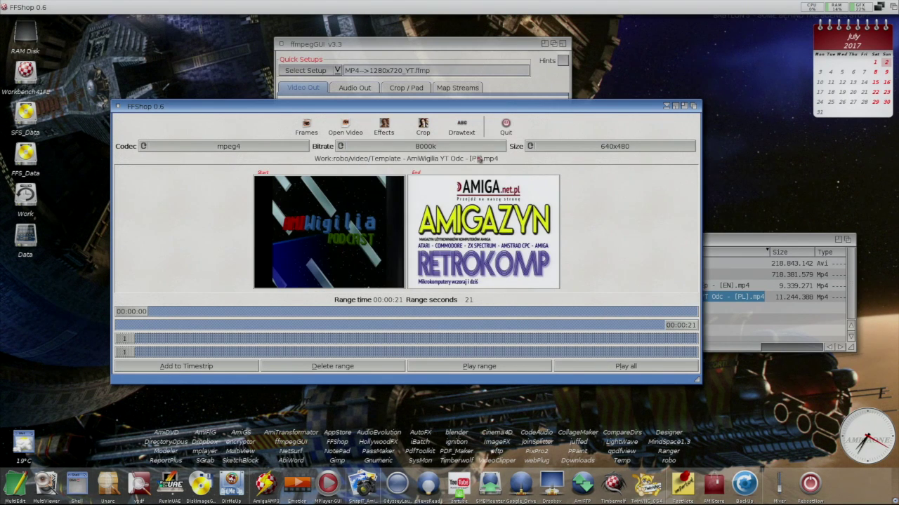
pyautogui.moveTo(574, 148)
pyautogui.mouseDown()
pyautogui.moveTo(634, 276)
pyautogui.moveTo(499, 210)
pyautogui.mouseUp()
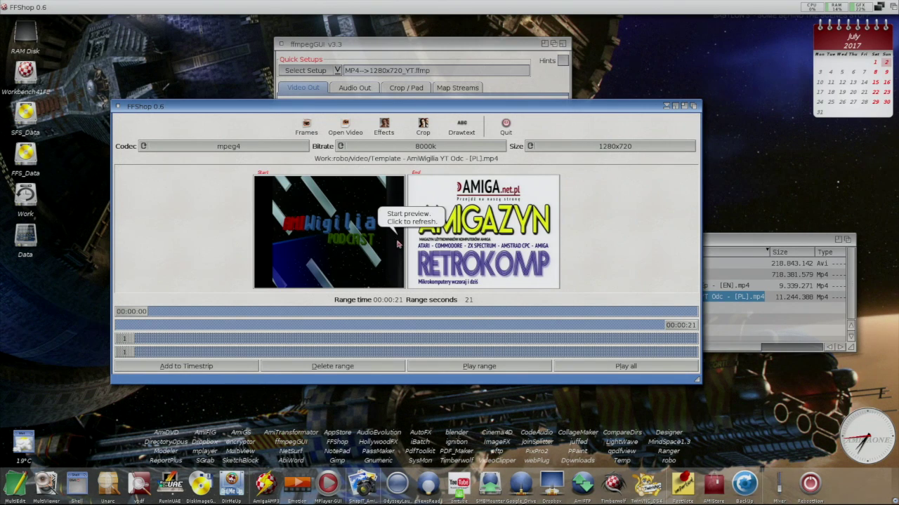
# Encode the 21-second intro range to take0.avi on the RAM Disk, then reopen the video picker
pyautogui.click(211, 367)
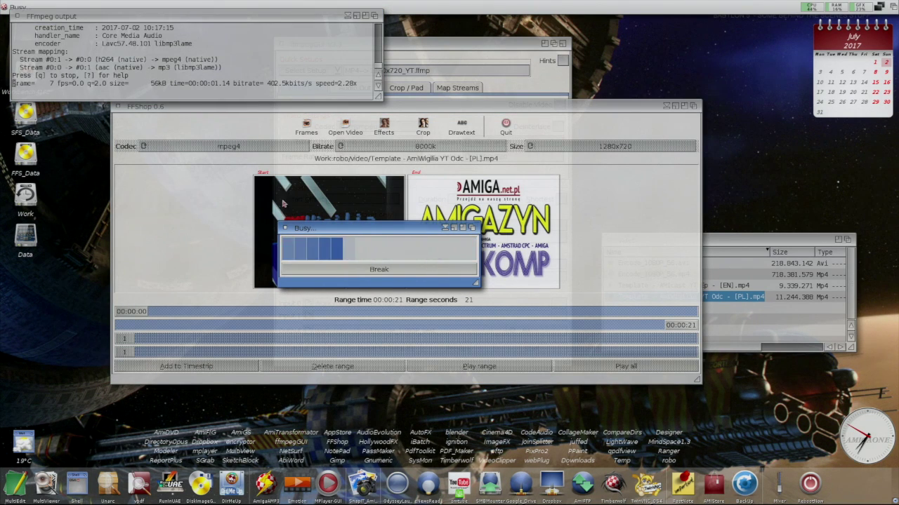
pyautogui.moveTo(211, 15); pyautogui.dragTo(244, 16)
pyautogui.doubleClick(26, 30)
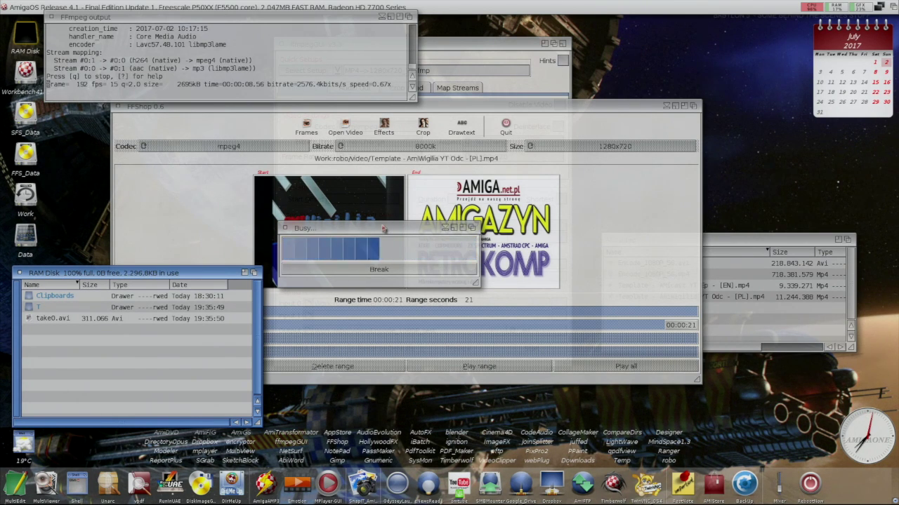
pyautogui.click(378, 269)
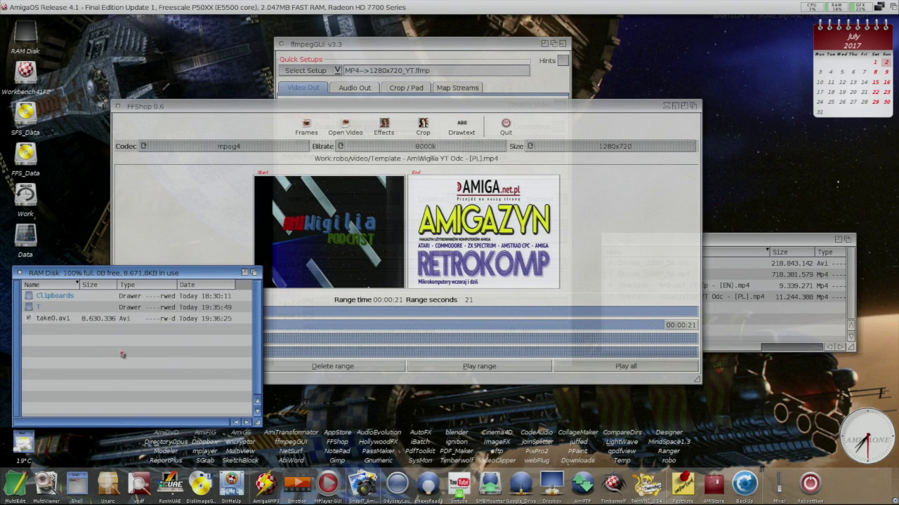
pyautogui.click(260, 252)
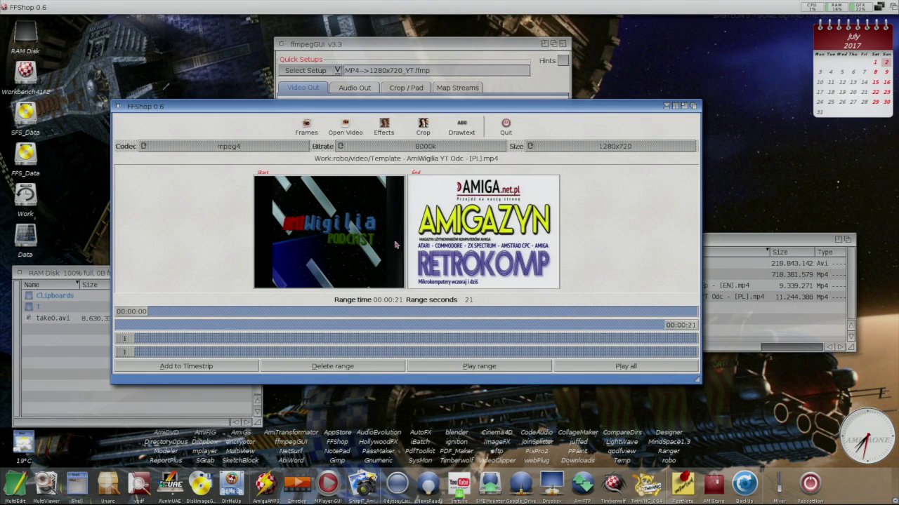
pyautogui.click(346, 125)
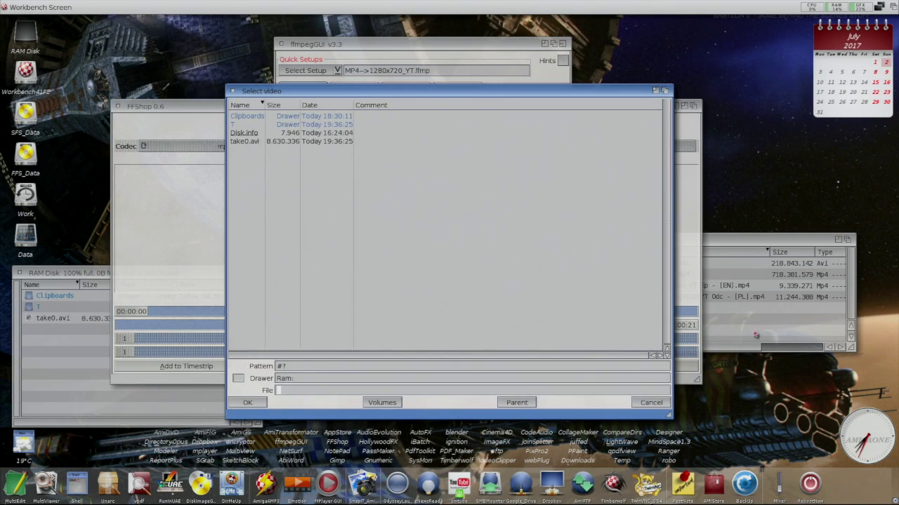
# Load Work:robo/video/Encode_1080P_56.avi into FFShop
pyautogui.click(748, 338)
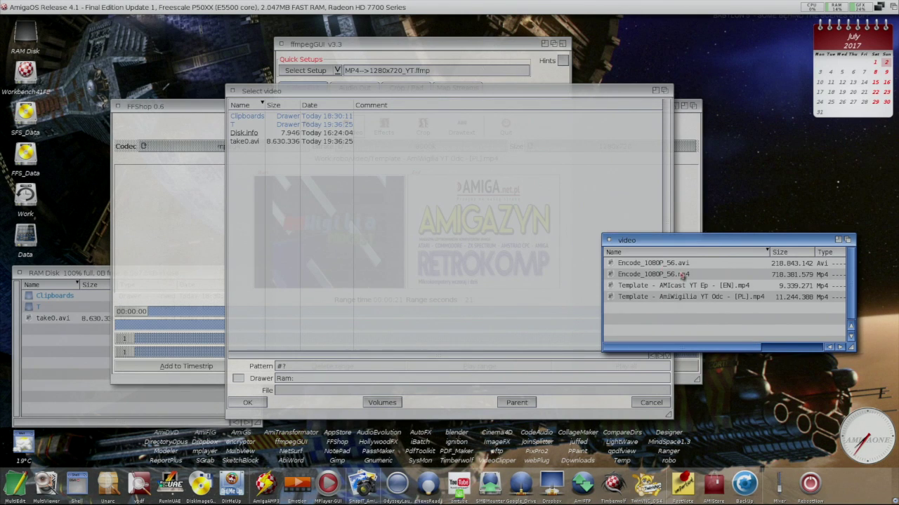
pyautogui.moveTo(664, 263); pyautogui.dragTo(281, 388)
pyautogui.click(265, 404)
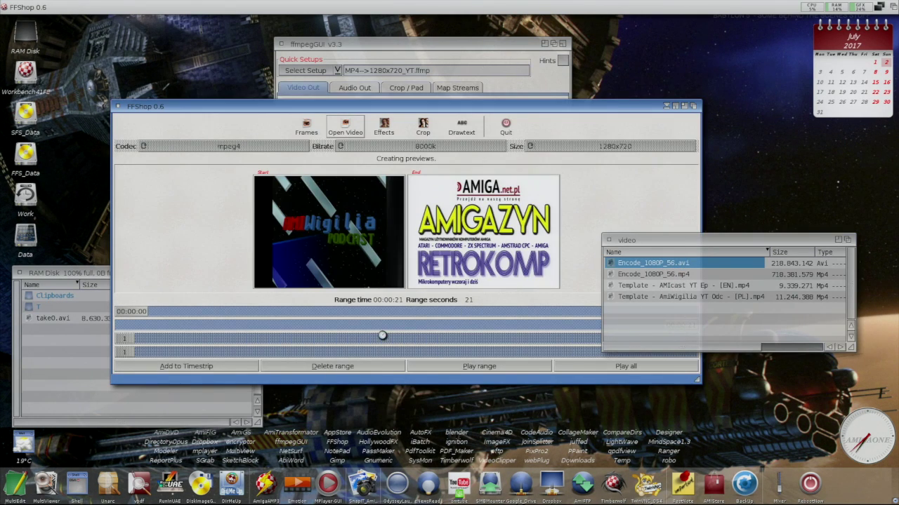
pyautogui.click(437, 106)
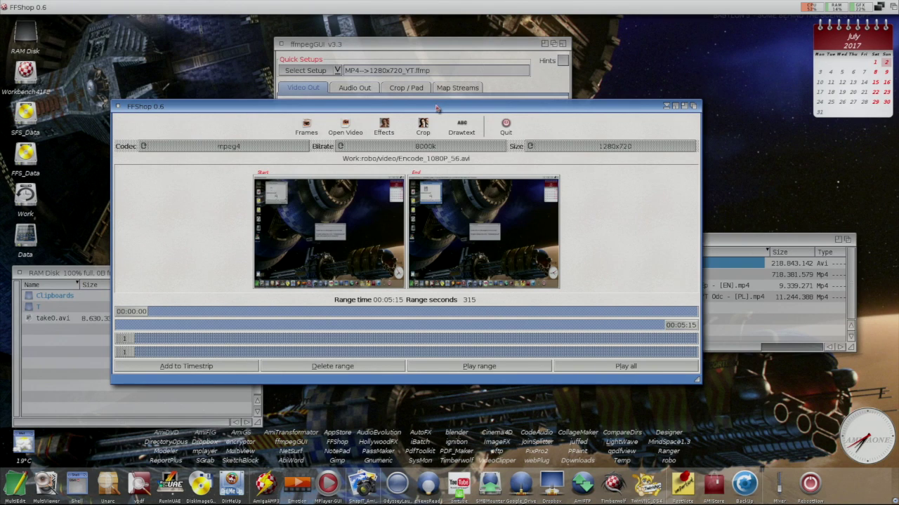
# Preview a Fade-in effect, then trim the range to 00:00:00–00:00:06
pyautogui.click(384, 126)
pyautogui.click(458, 307)
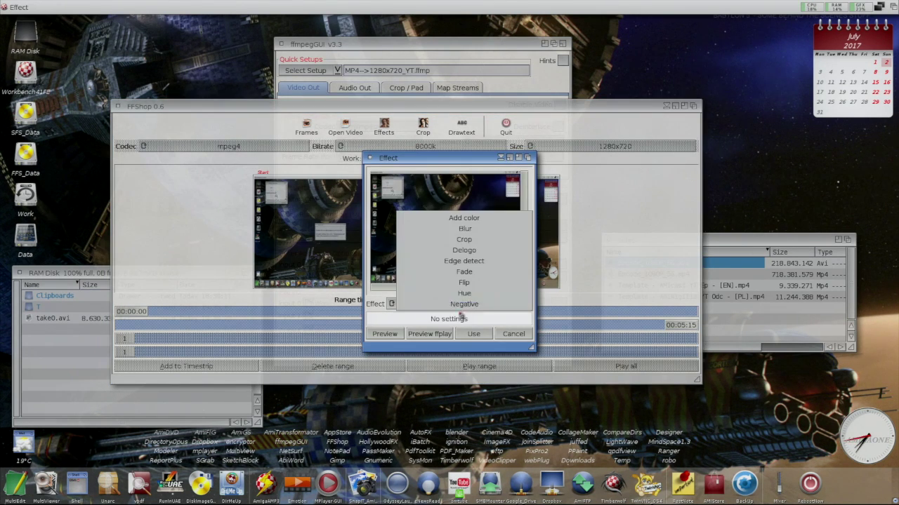
pyautogui.click(464, 271)
pyautogui.click(404, 303)
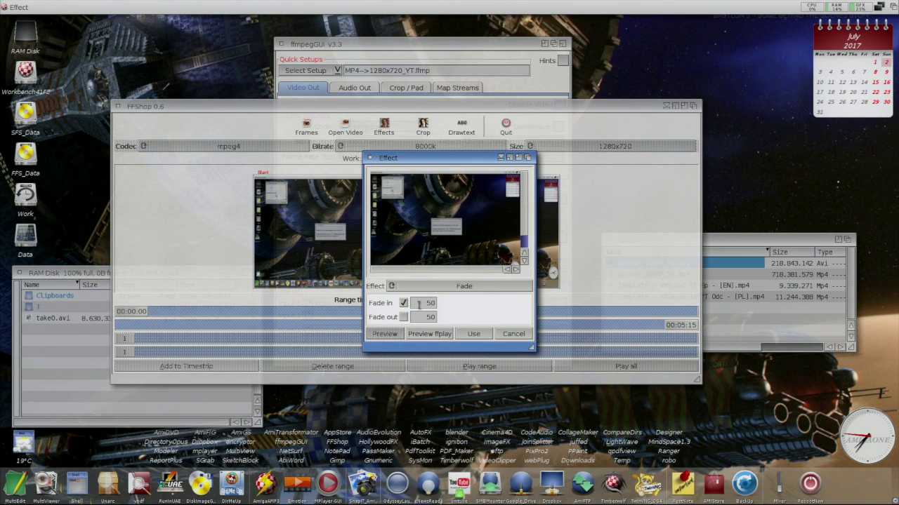
pyautogui.click(429, 335)
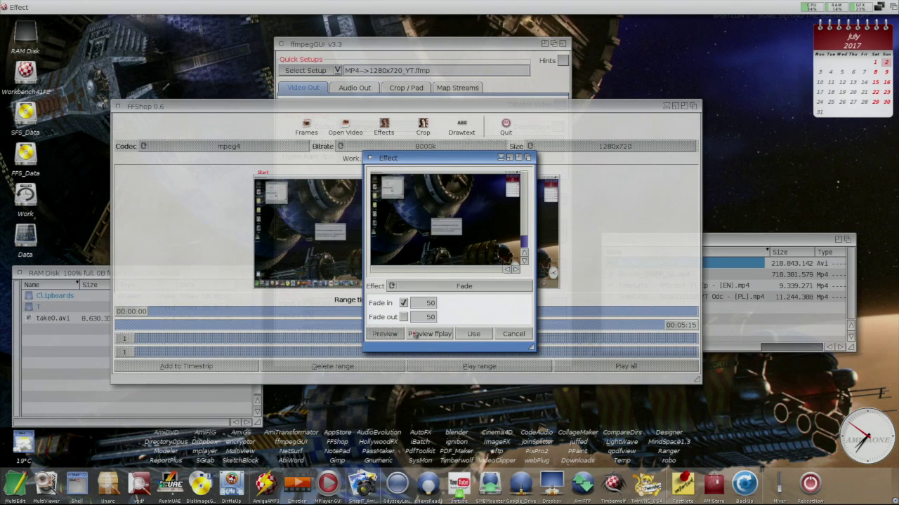
pyautogui.click(474, 334)
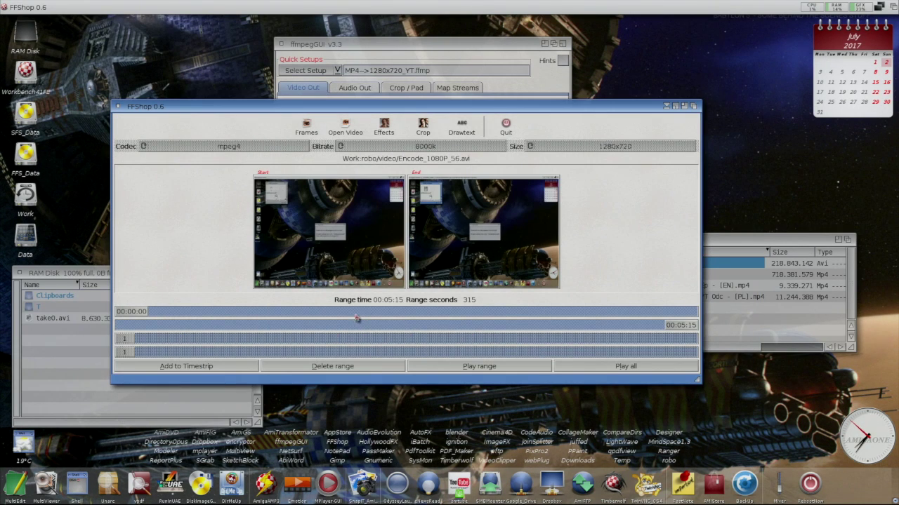
pyautogui.moveTo(693, 329); pyautogui.dragTo(155, 345)
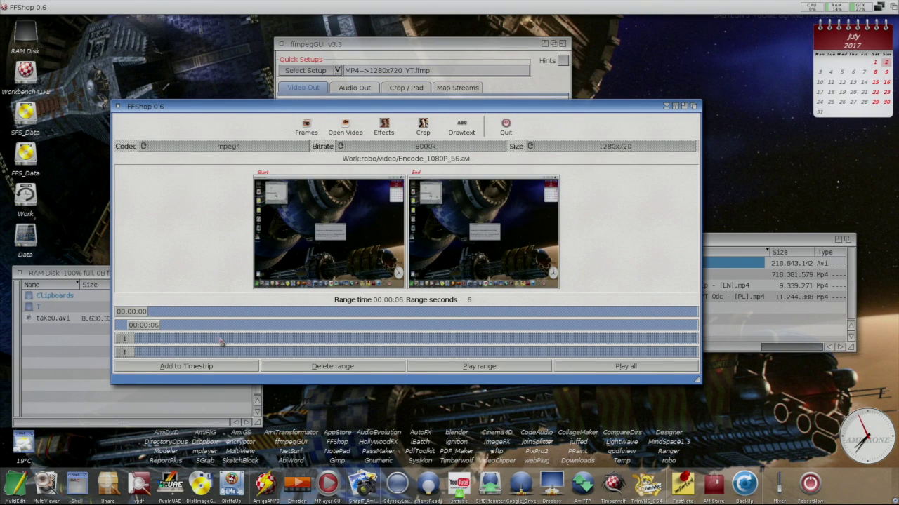
# Choose FONTS:DejaVu Sans Bold.font for the Drawtext overlay
pyautogui.click(460, 132)
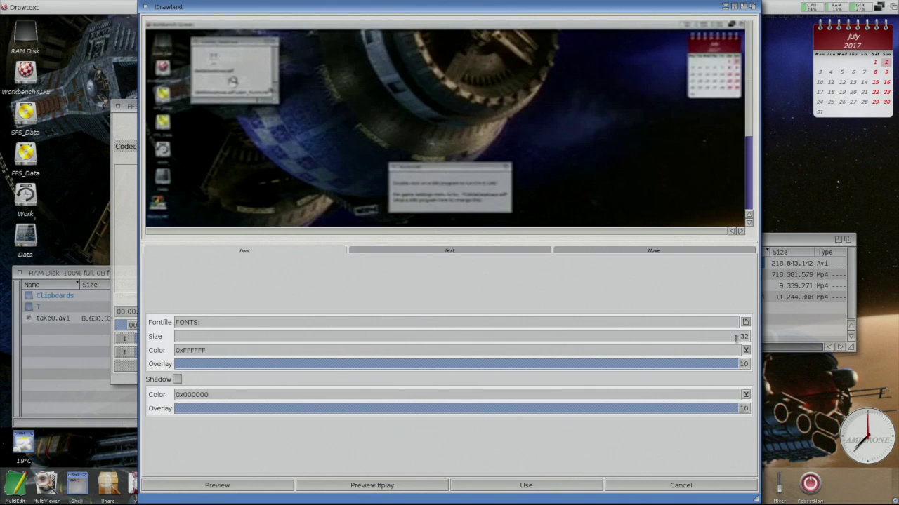
pyautogui.click(746, 323)
pyautogui.scroll(-4, 317, 359)
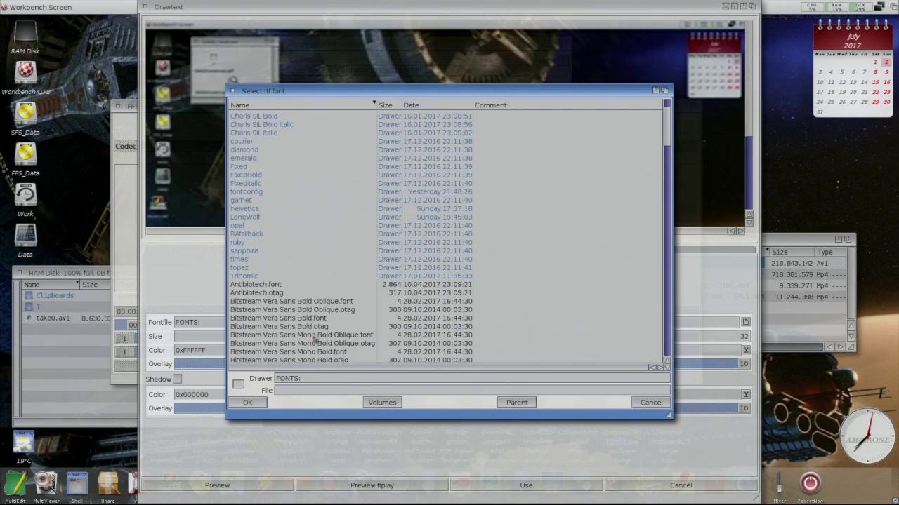
pyautogui.scroll(-5, 318, 351)
pyautogui.scroll(-5, 317, 344)
pyautogui.scroll(-4, 317, 335)
pyautogui.scroll(-1, 317, 335)
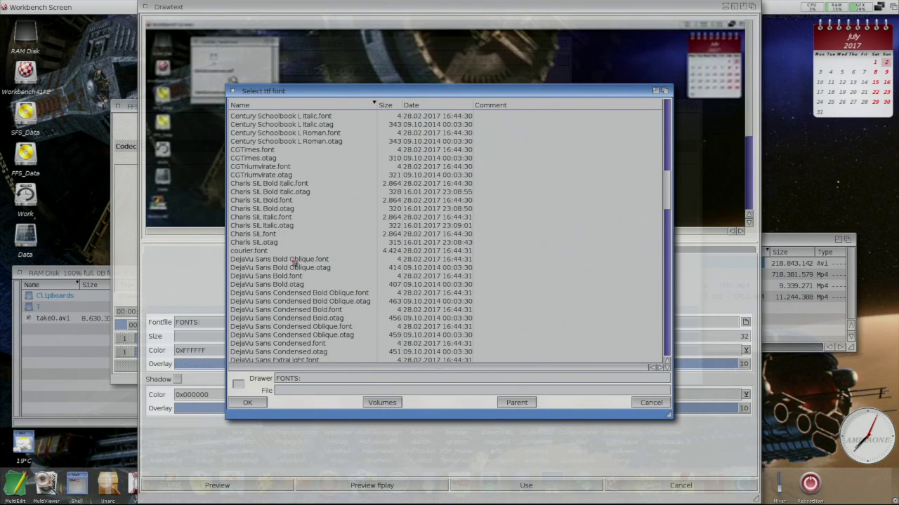
pyautogui.doubleClick(304, 277)
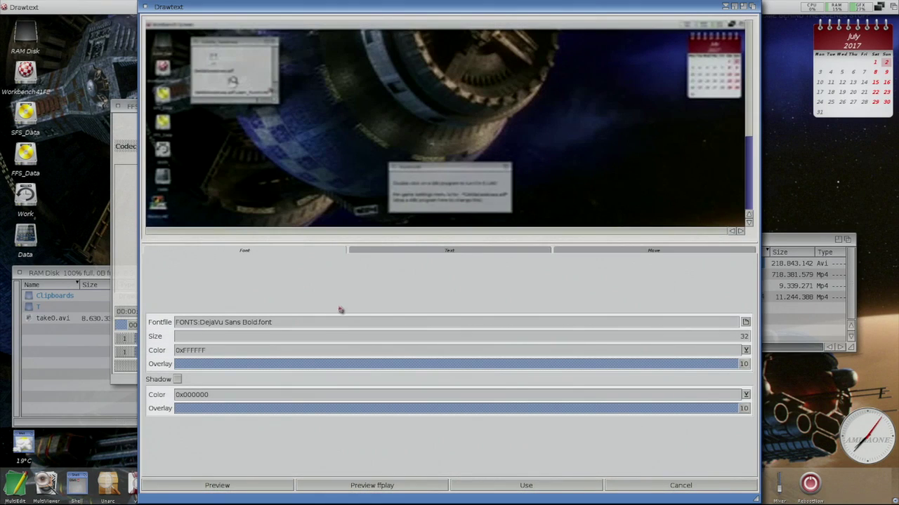
# Type the caption 'Film na YouTube @ AmigaOS' into the overlay's Text field
pyautogui.click(421, 245)
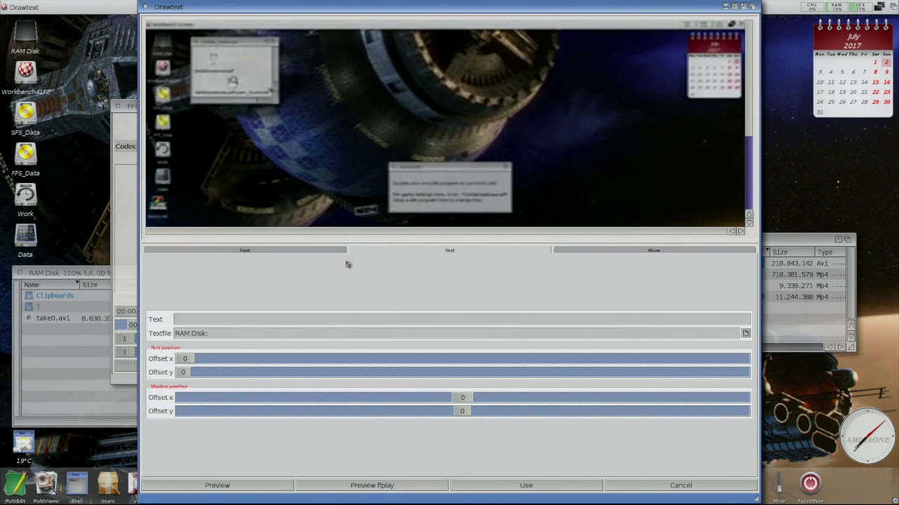
pyautogui.click(196, 319)
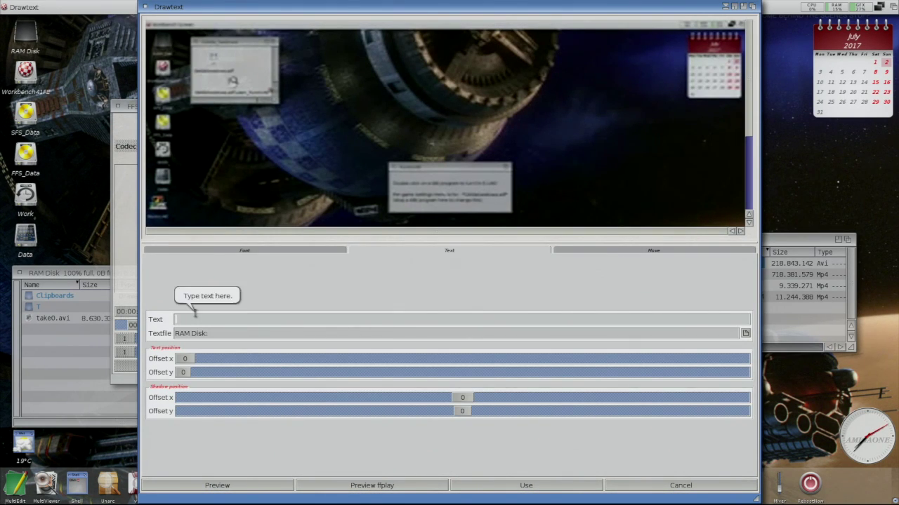
pyautogui.write('Fi')
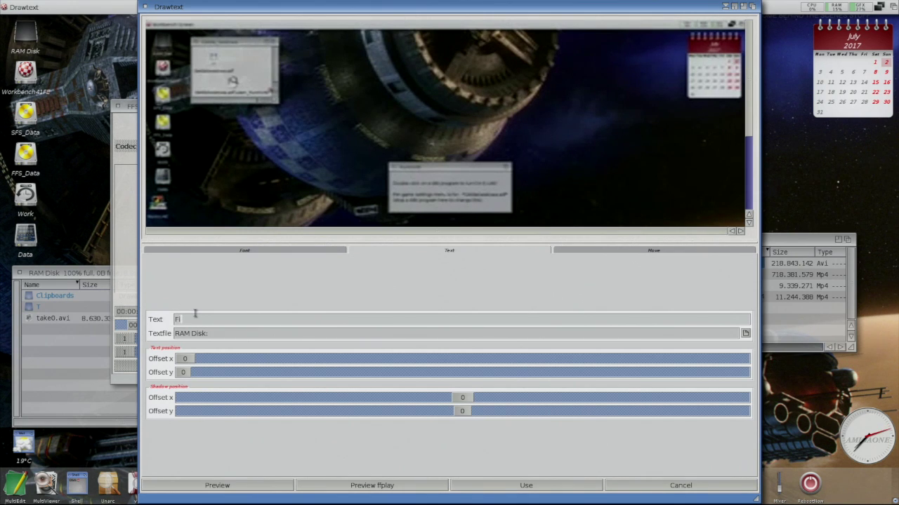
pyautogui.write('lm na Y')
pyautogui.write('ouTube')
pyautogui.write(' @ Am')
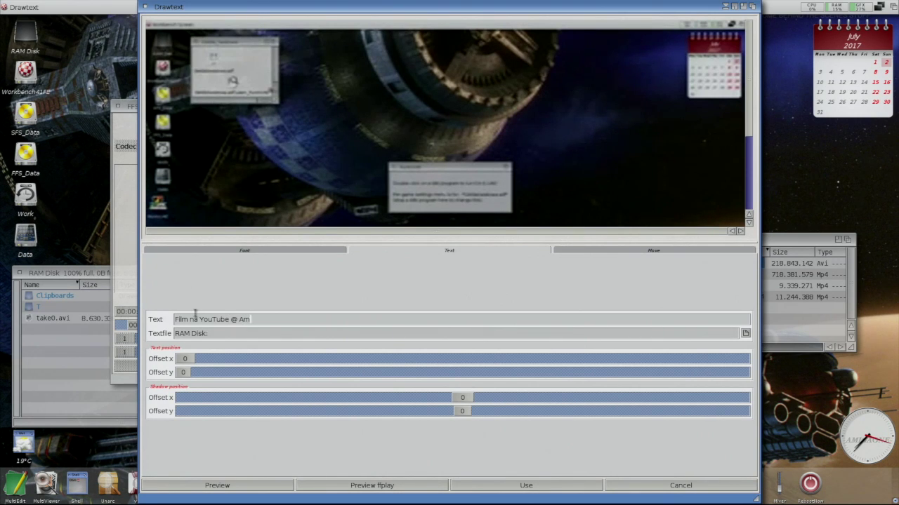
pyautogui.write('igaOS 4.1')
# Move the caption toward the horizontal middle and down near the bottom, previewing each position
pyautogui.moveTo(750, 205); pyautogui.dragTo(709, 226)
pyautogui.moveTo(185, 359)
pyautogui.mouseDown()
pyautogui.moveTo(470, 363)
pyautogui.moveTo(462, 362)
pyautogui.mouseUp()
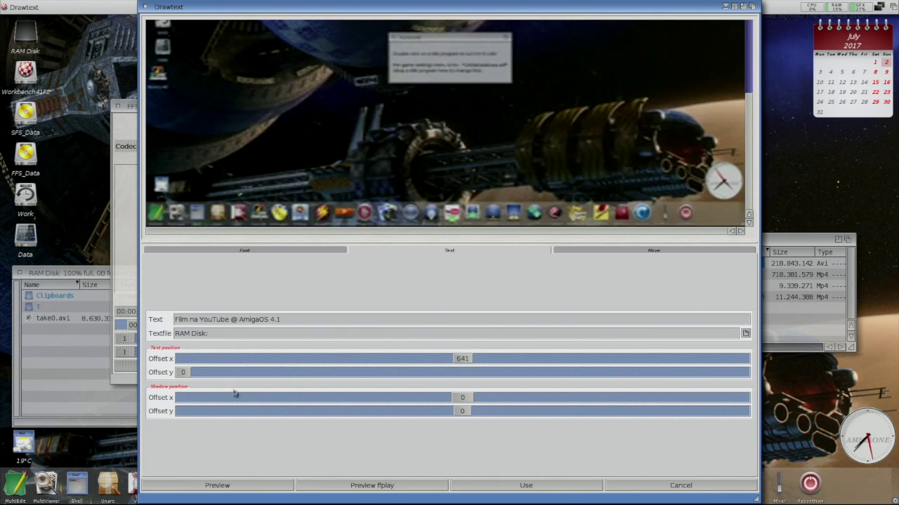
pyautogui.moveTo(185, 372); pyautogui.dragTo(615, 373)
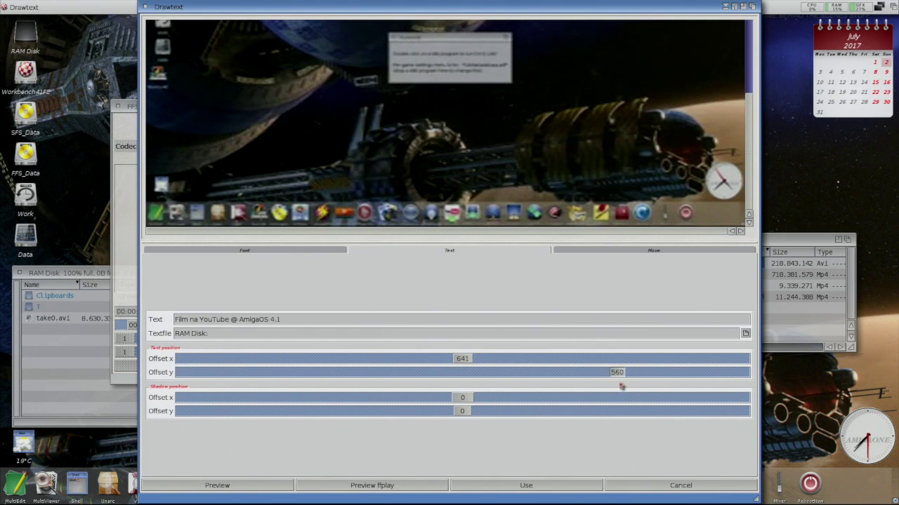
pyautogui.click(281, 482)
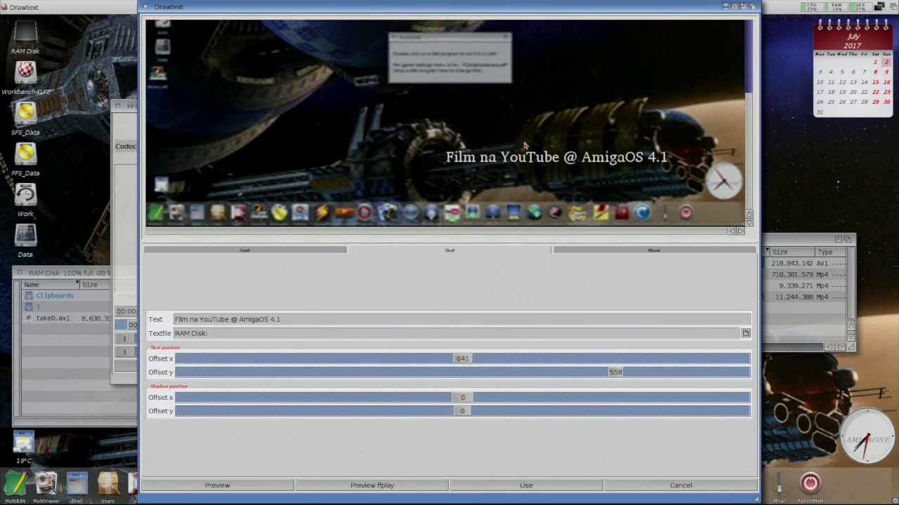
pyautogui.moveTo(615, 372); pyautogui.dragTo(648, 372)
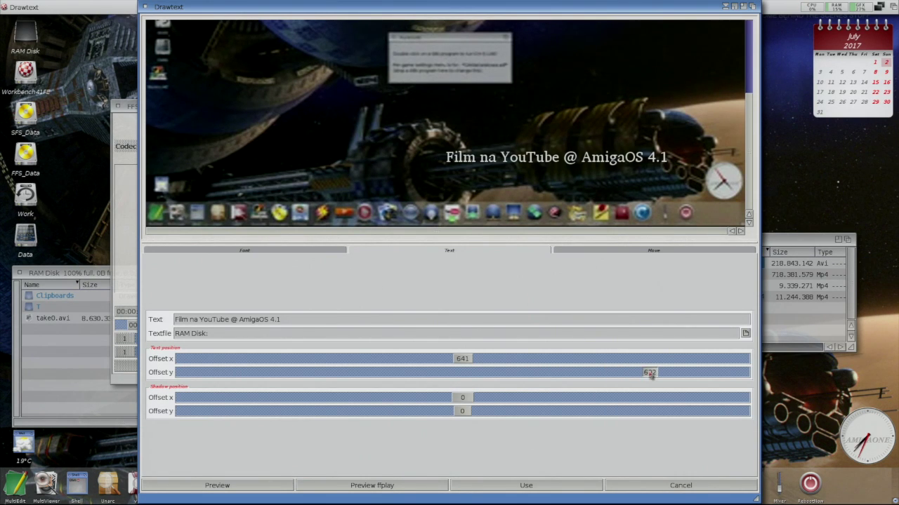
pyautogui.click(214, 483)
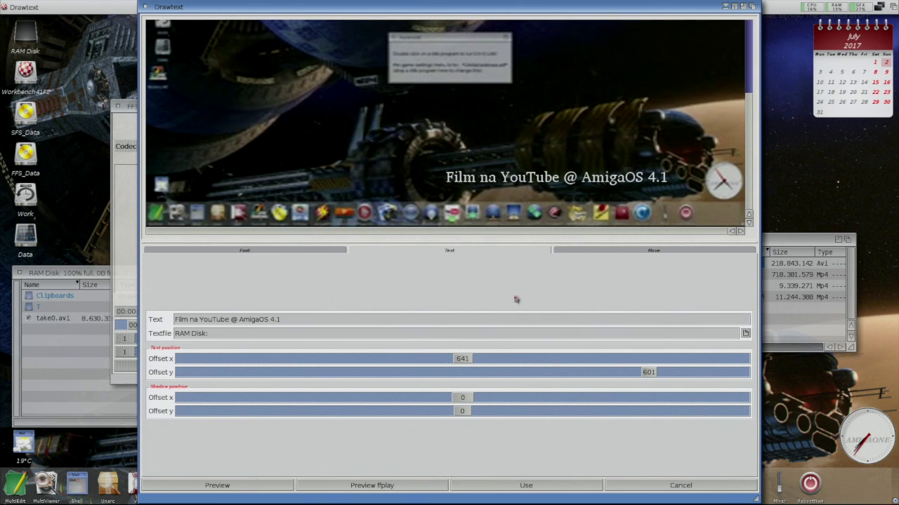
pyautogui.moveTo(657, 372); pyautogui.dragTo(677, 372)
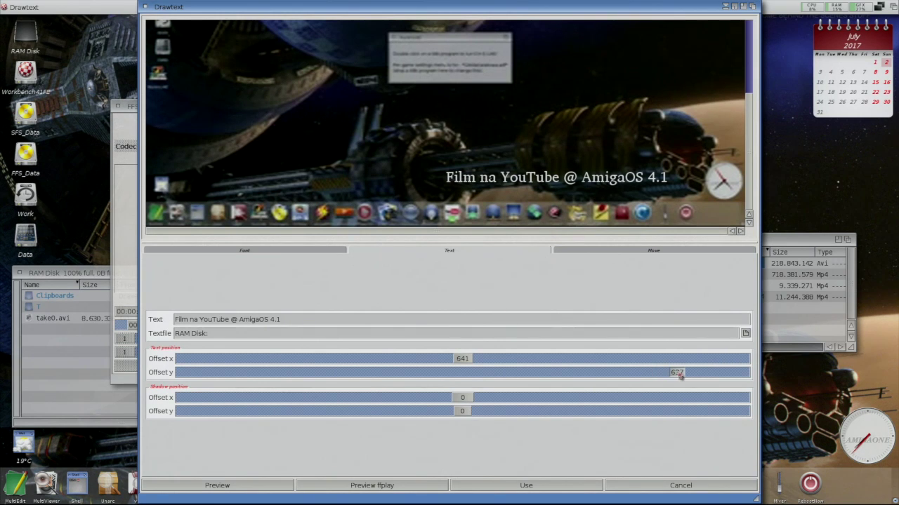
pyautogui.click(271, 488)
# Shift the caption left and fine-tune it to offsets x 450, y 630
pyautogui.moveTo(469, 360); pyautogui.dragTo(434, 360)
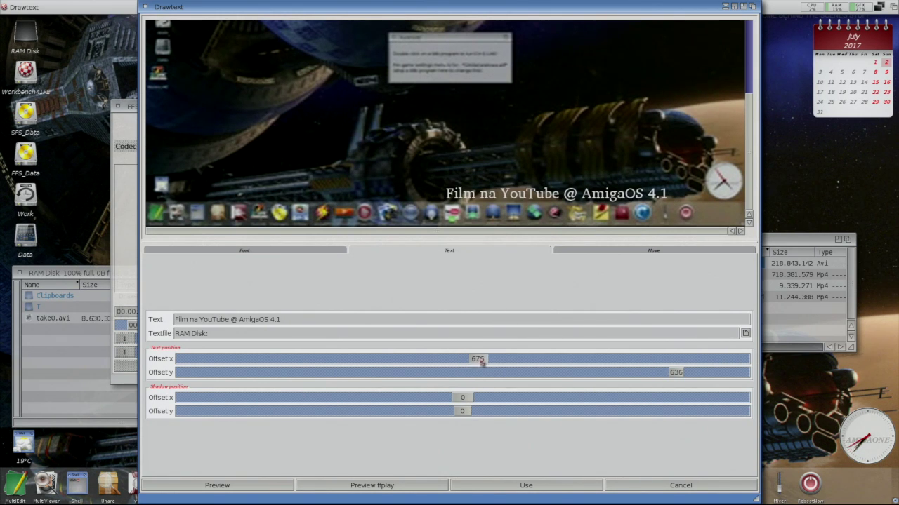
pyautogui.click(239, 488)
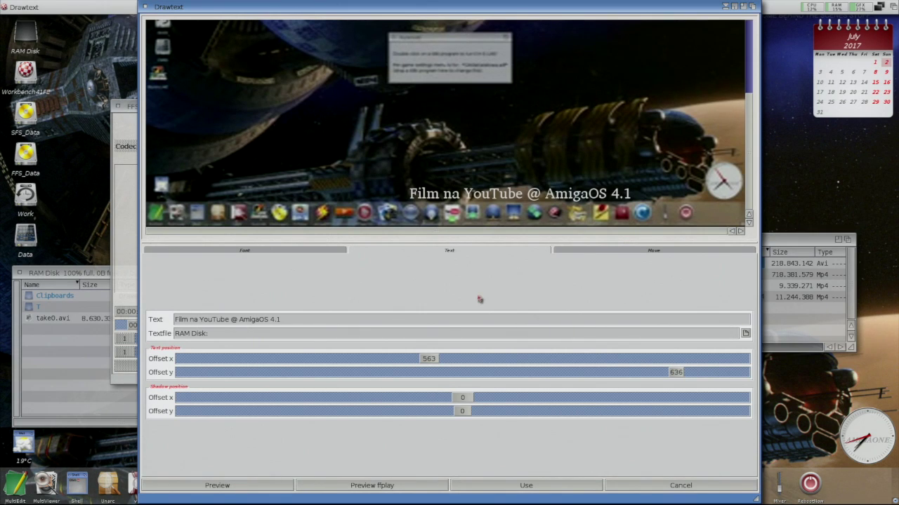
pyautogui.moveTo(433, 359); pyautogui.dragTo(388, 358)
pyautogui.click(271, 490)
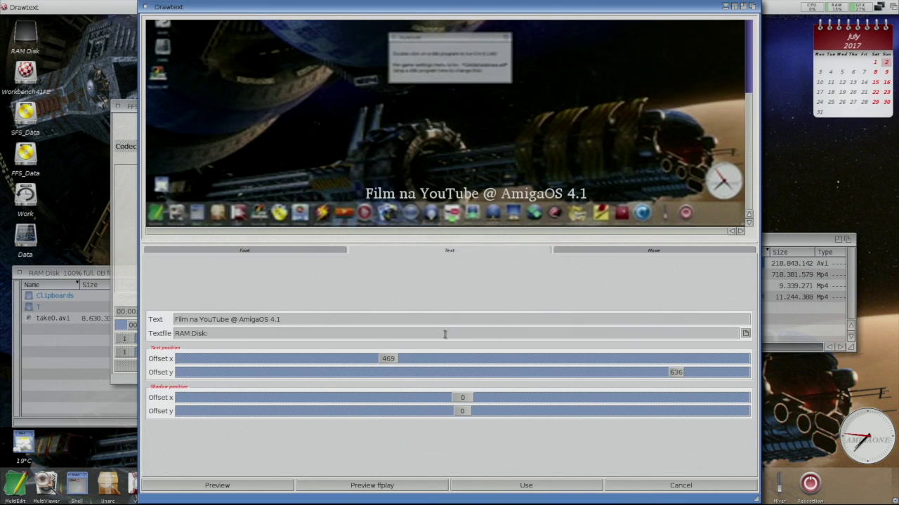
pyautogui.moveTo(395, 360); pyautogui.dragTo(385, 361)
pyautogui.click(635, 373)
pyautogui.tripleClick(634, 372)
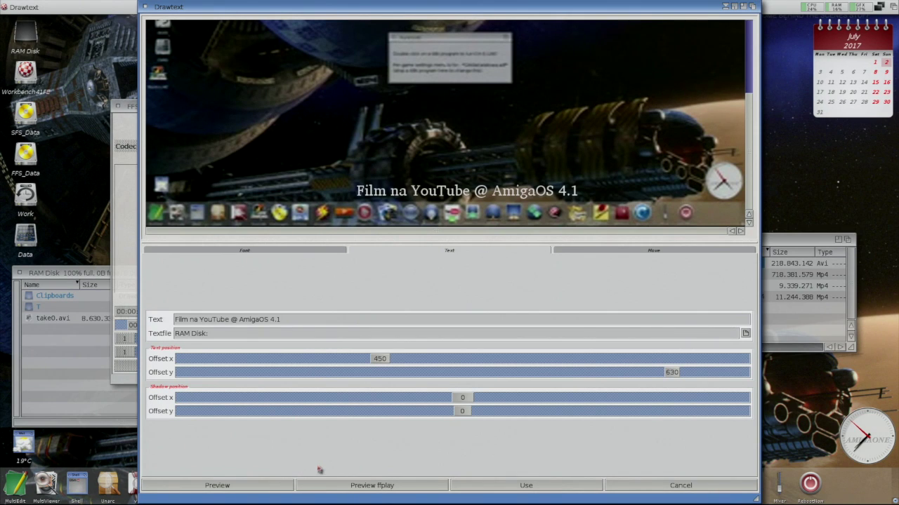
# Preview the captioned clip in ffplay, then accept the Drawtext overlay with Use
pyautogui.click(379, 486)
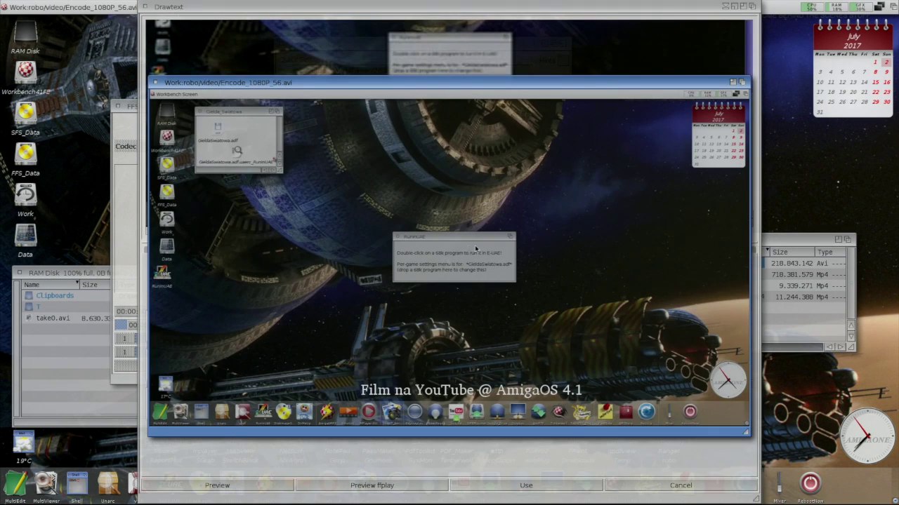
pyautogui.click(155, 83)
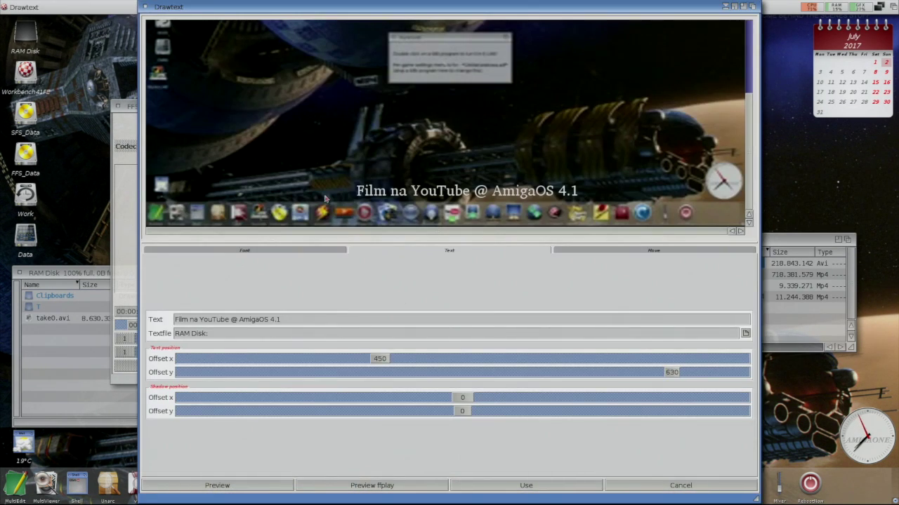
pyautogui.click(541, 487)
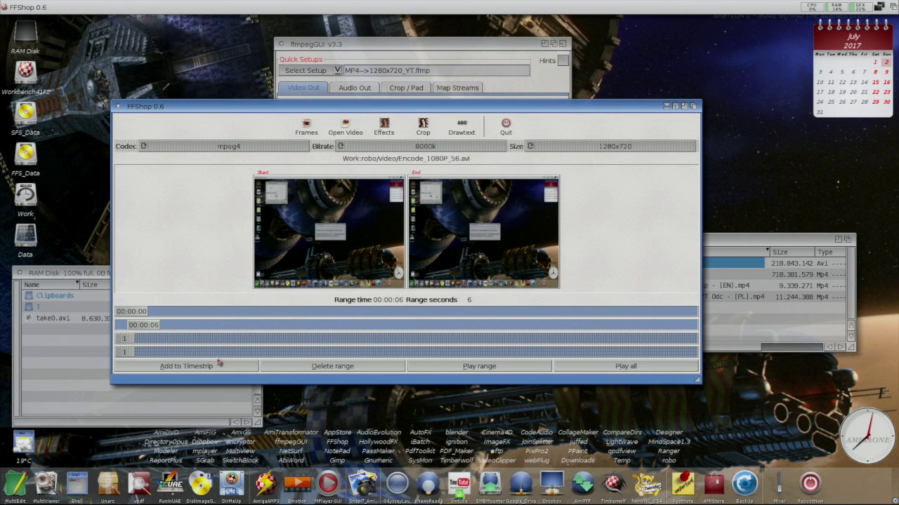
# Encode the captioned 6-second clip to take1.avi on the RAM Disk
pyautogui.click(220, 369)
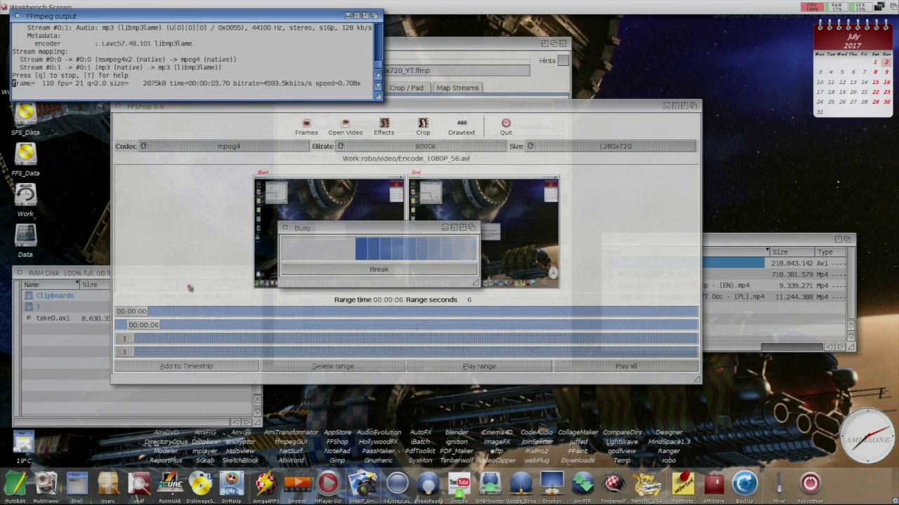
pyautogui.click(66, 328)
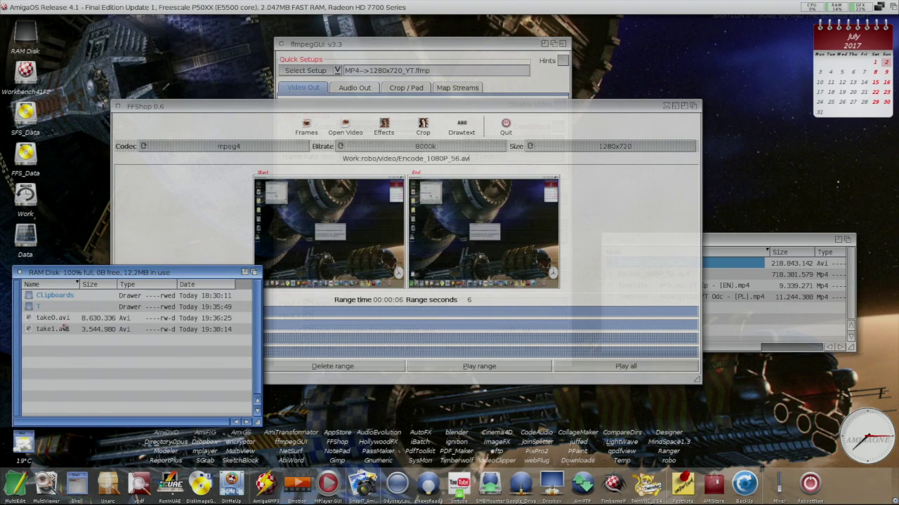
pyautogui.click(194, 109)
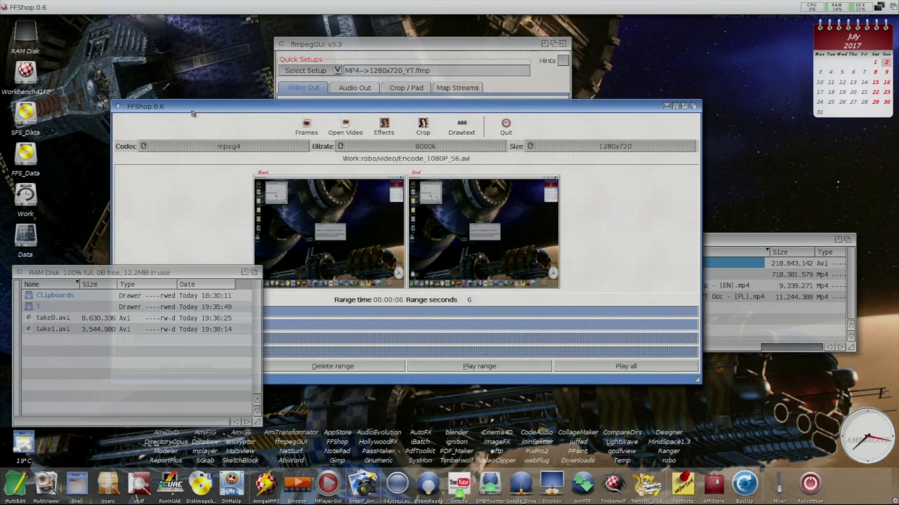
# Check the Video list, then show the Timestrip with the 21-s and 6-s clips totalling 27 s
pyautogui.rightClick(133, 4)
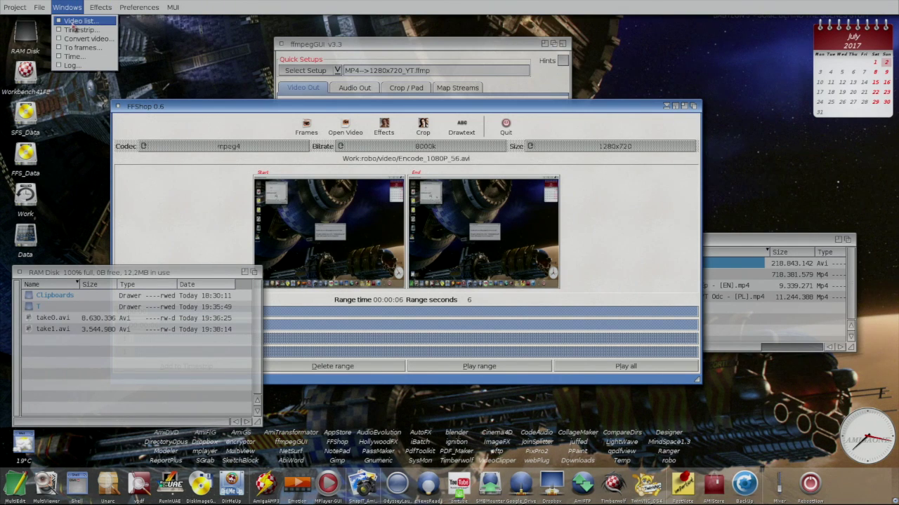
pyautogui.click(73, 22)
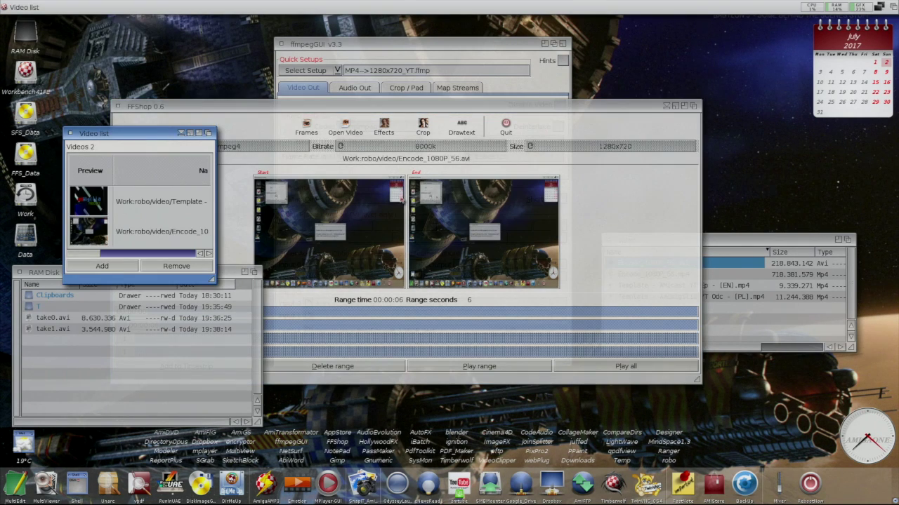
pyautogui.click(70, 133)
pyautogui.rightClick(68, 7)
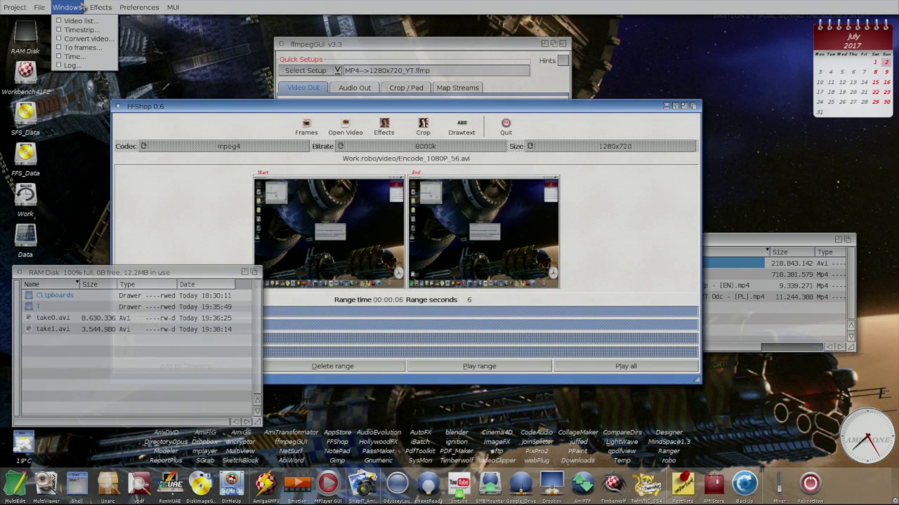
pyautogui.click(79, 29)
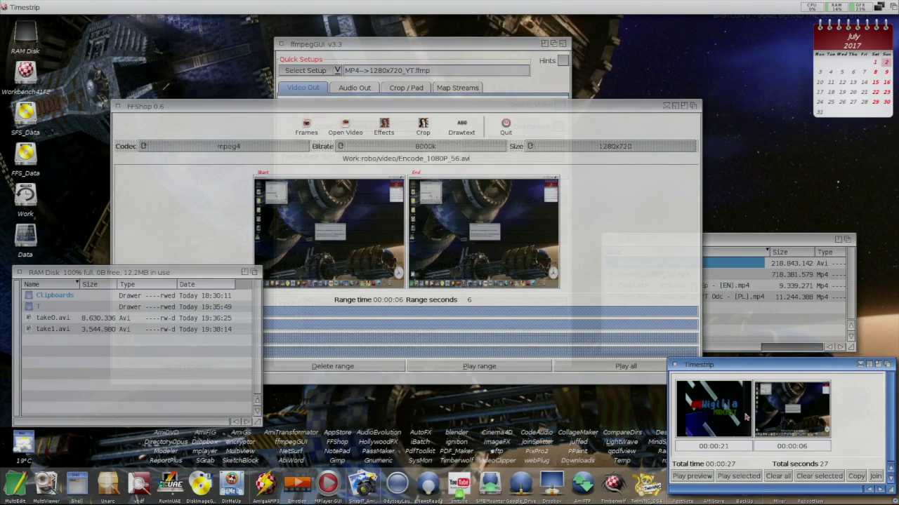
# Join the two Timestrip clips into join.avi on RAM Disk and play it in Emotion
pyautogui.click(875, 477)
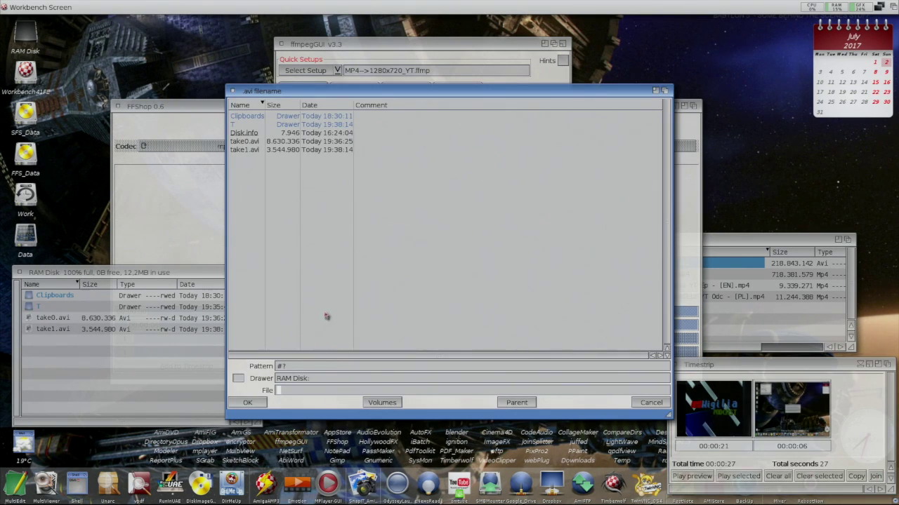
pyautogui.write('join')
pyautogui.press('Return')
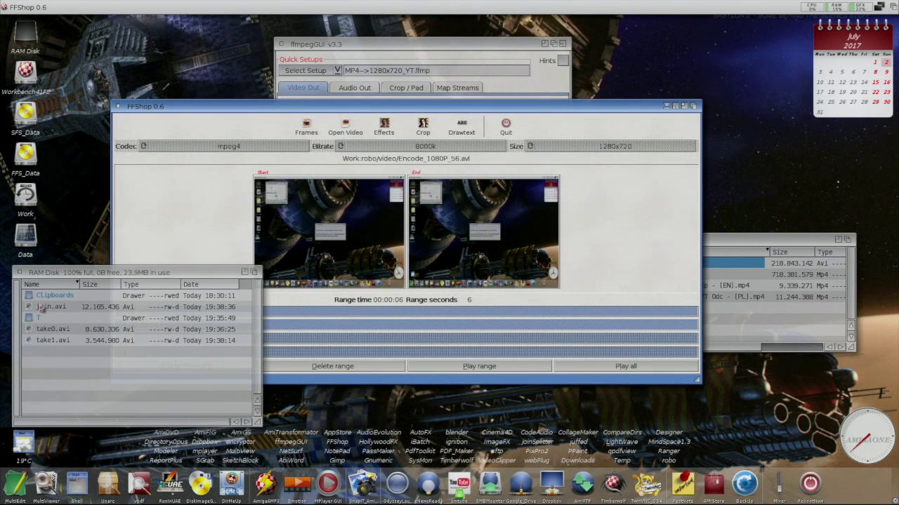
pyautogui.moveTo(42, 307); pyautogui.dragTo(312, 485)
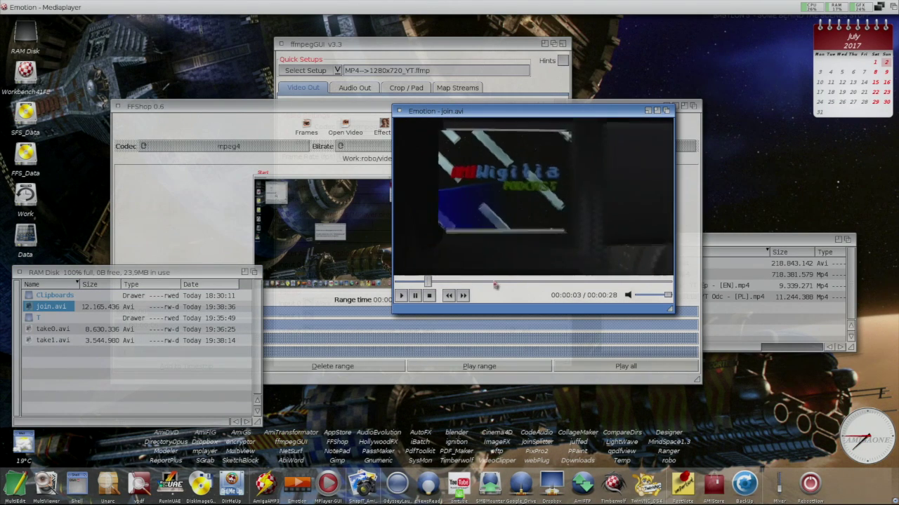
# Skip join.avi ahead to about 0:20, close Emotion, and copy join.avi into the video drawer
pyautogui.click(597, 282)
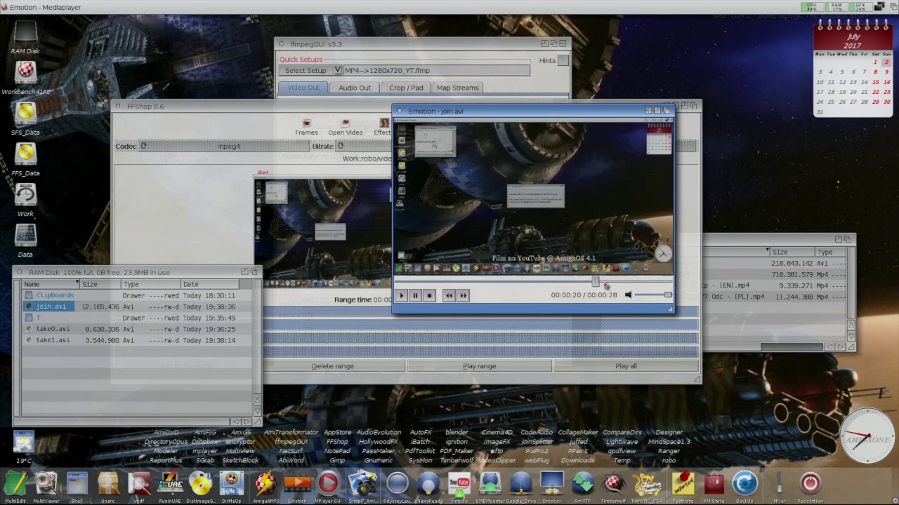
pyautogui.click(398, 111)
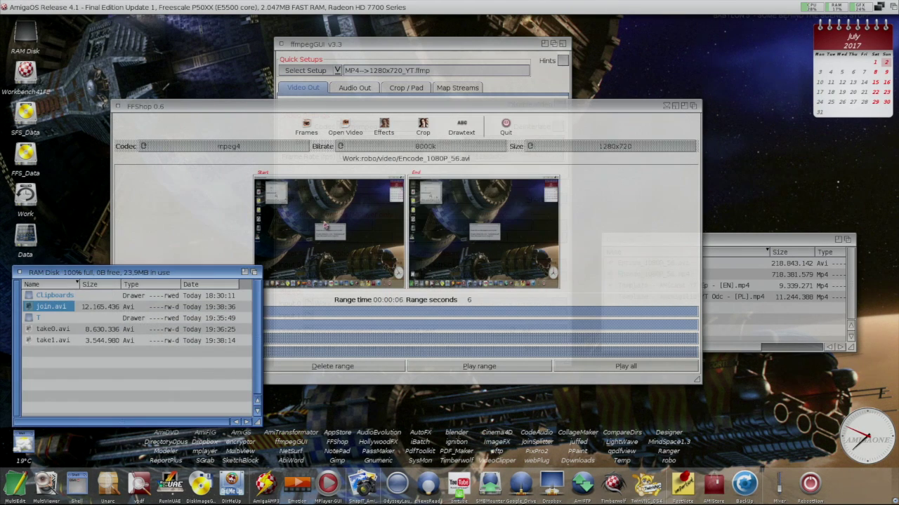
pyautogui.click(772, 312)
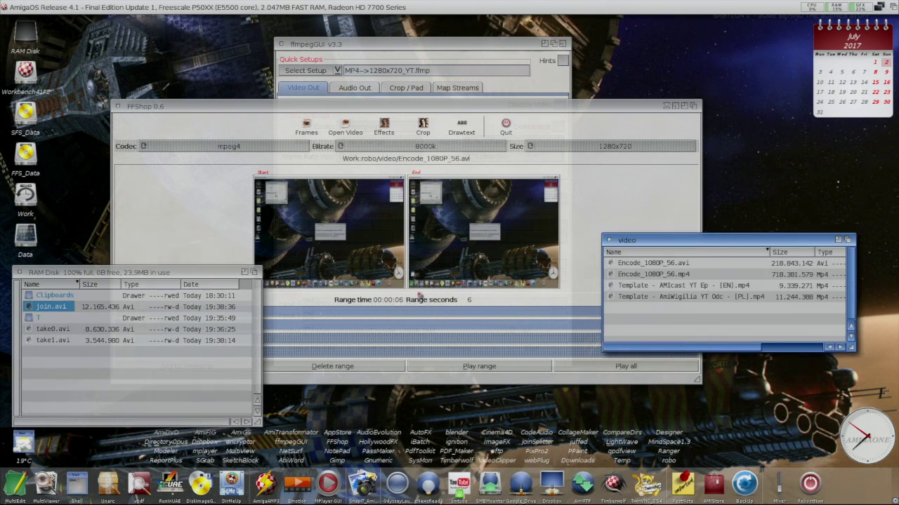
pyautogui.moveTo(51, 307); pyautogui.dragTo(665, 321)
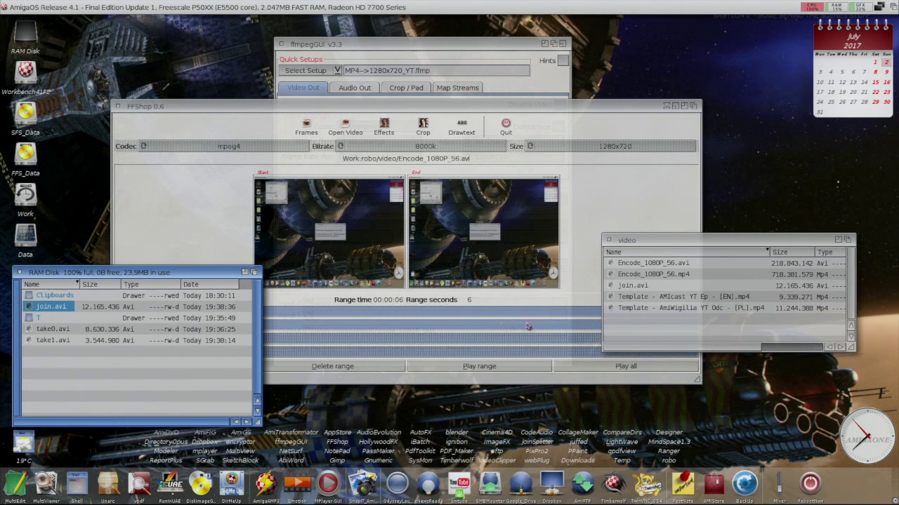
pyautogui.click(178, 112)
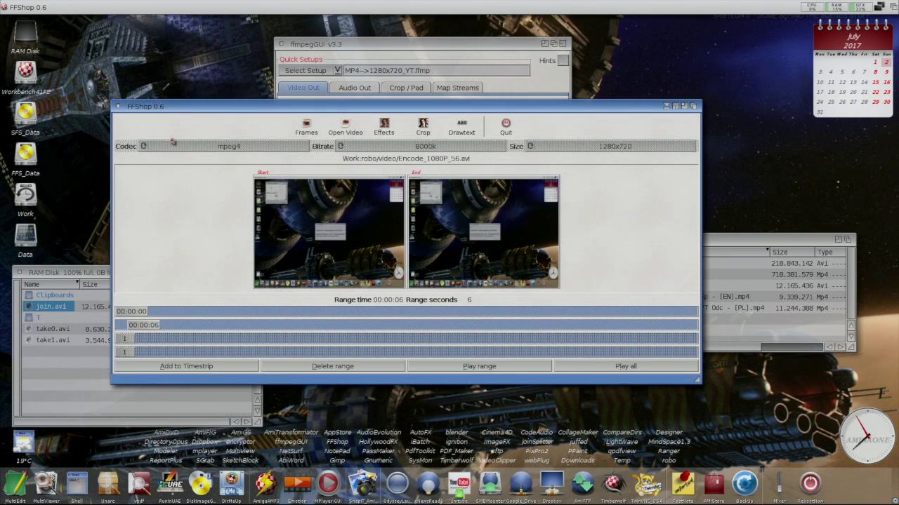
# Quit FFShop, close ffmpegGUI, and start Timberwolf on its about:home page
pyautogui.click(118, 107)
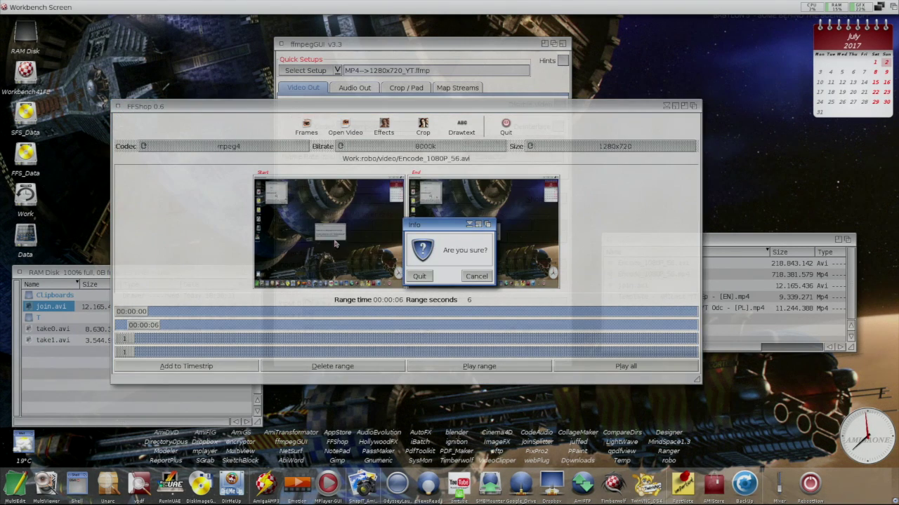
pyautogui.click(420, 279)
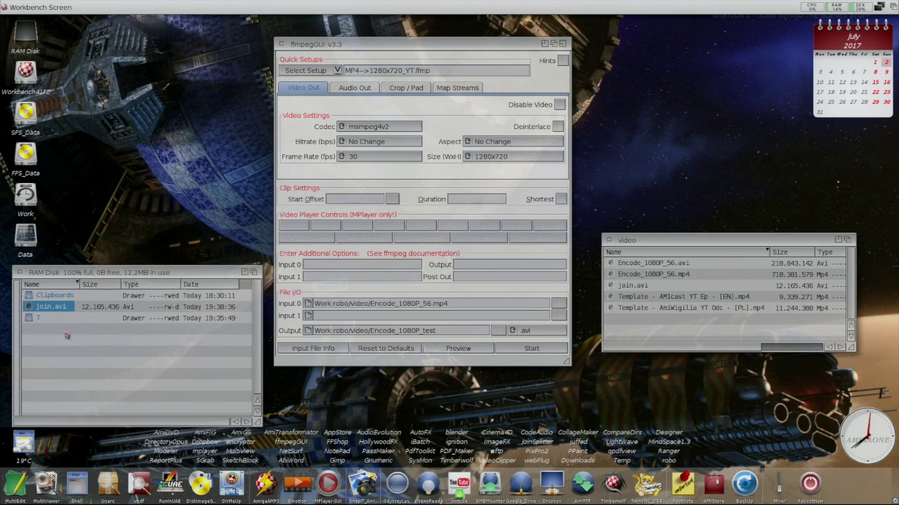
pyautogui.click(281, 43)
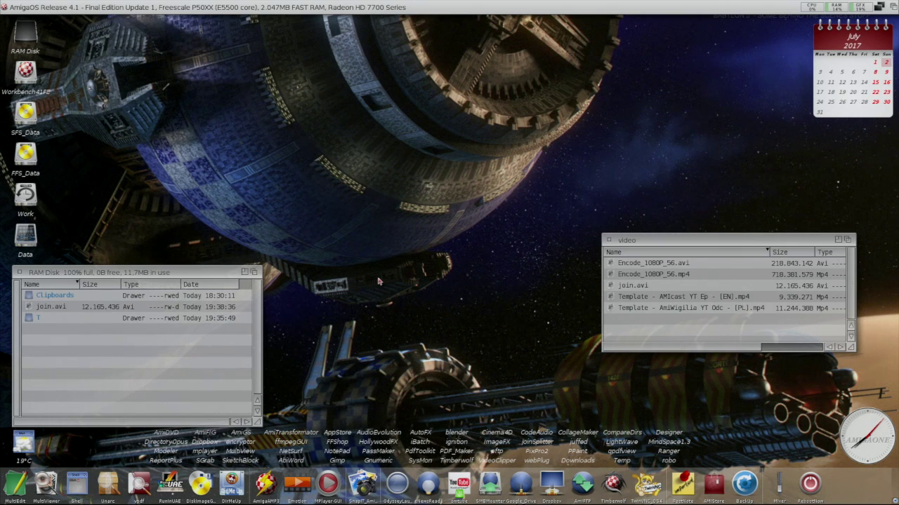
pyautogui.click(564, 407)
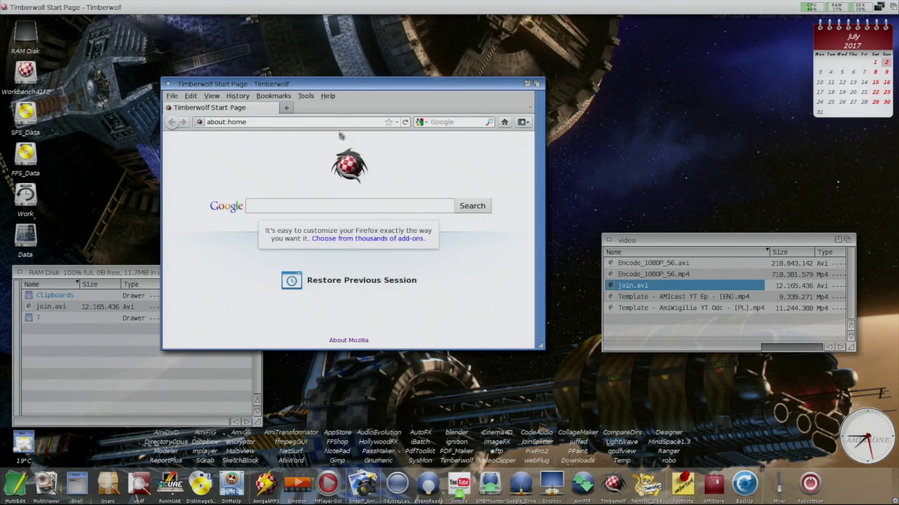
# Go to youtube.com/upload from the address bar, reaching Google's sign-in page for YouTube
pyautogui.click(337, 125)
pyautogui.write('www.youtube')
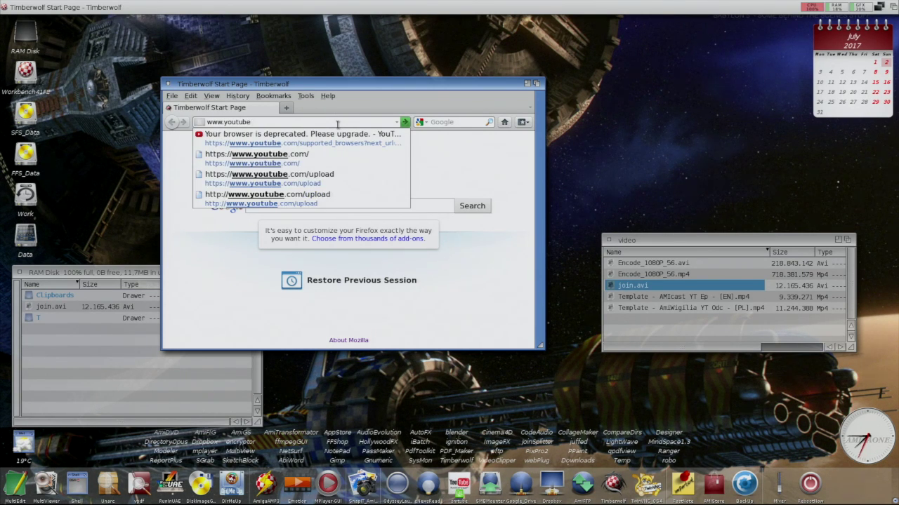
pyautogui.press('Down')
pyautogui.press('Down')
pyautogui.press('Down')
pyautogui.press('Return')
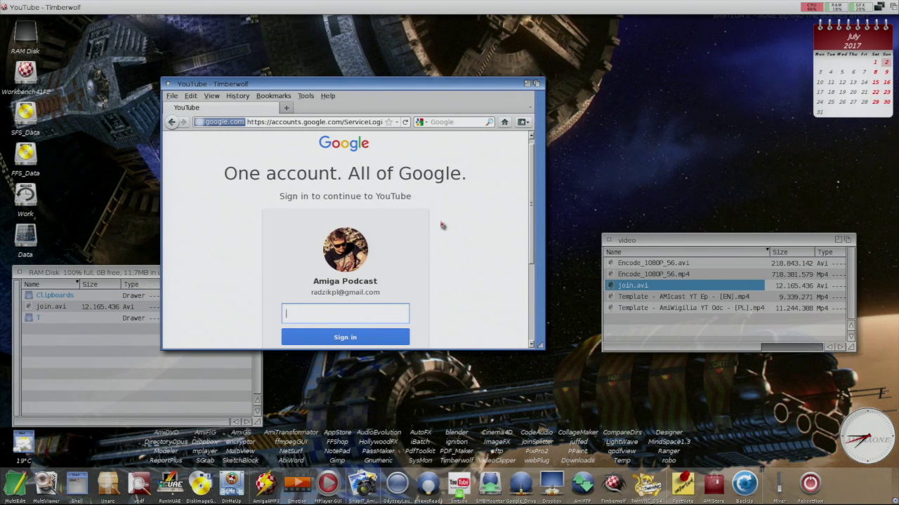
# Sign in to YouTube with the account password and dismiss the Remember Password prompt
pyautogui.write('*****')
pyautogui.press('Return')
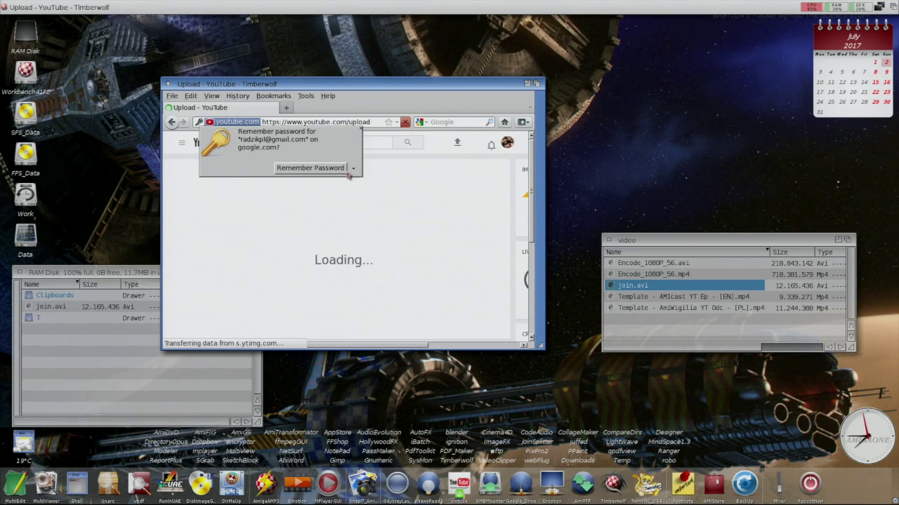
pyautogui.click(349, 170)
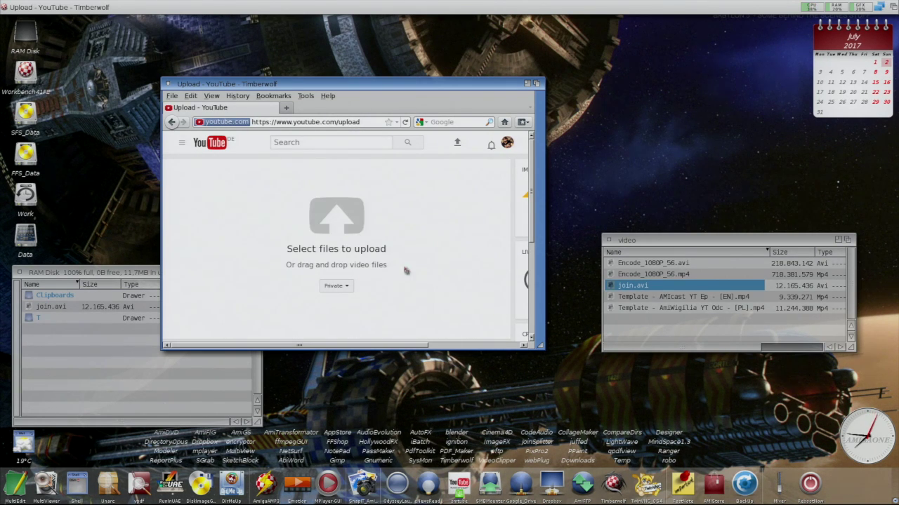
pyautogui.scroll(-2, 533, 240)
pyautogui.scroll(-2, 533, 240)
pyautogui.scroll(1, 421, 231)
pyautogui.scroll(-5, 337, 224)
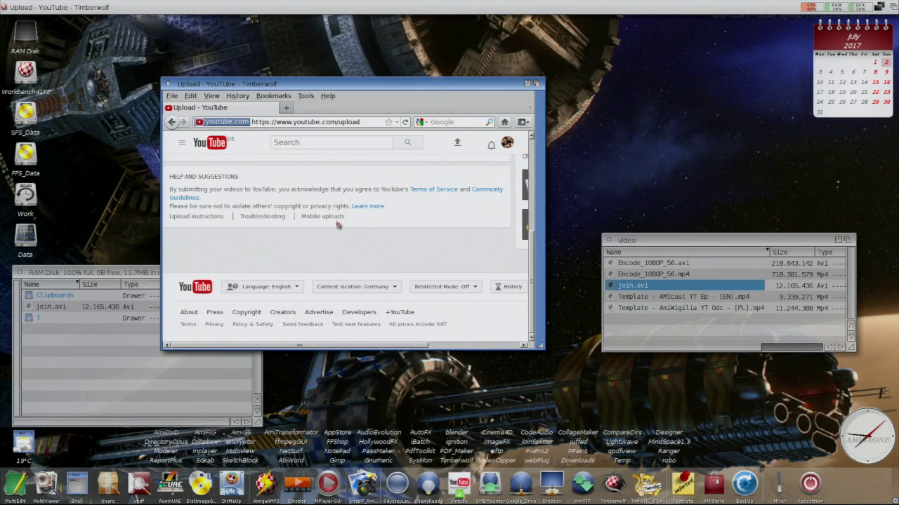
# Upload join.avi by dropping it from the video drawer into the File Upload requester
pyautogui.moveTo(532, 246); pyautogui.dragTo(535, 164)
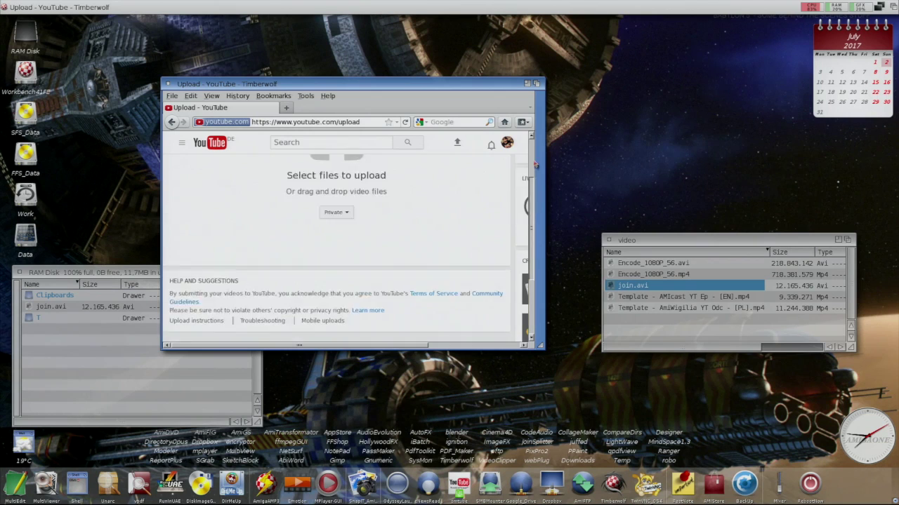
pyautogui.click(334, 210)
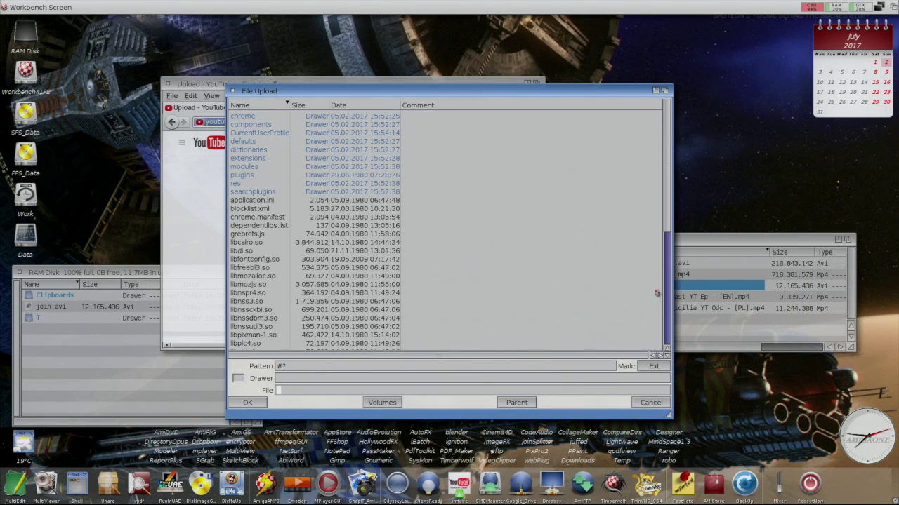
pyautogui.click(717, 256)
pyautogui.moveTo(636, 285); pyautogui.dragTo(421, 266)
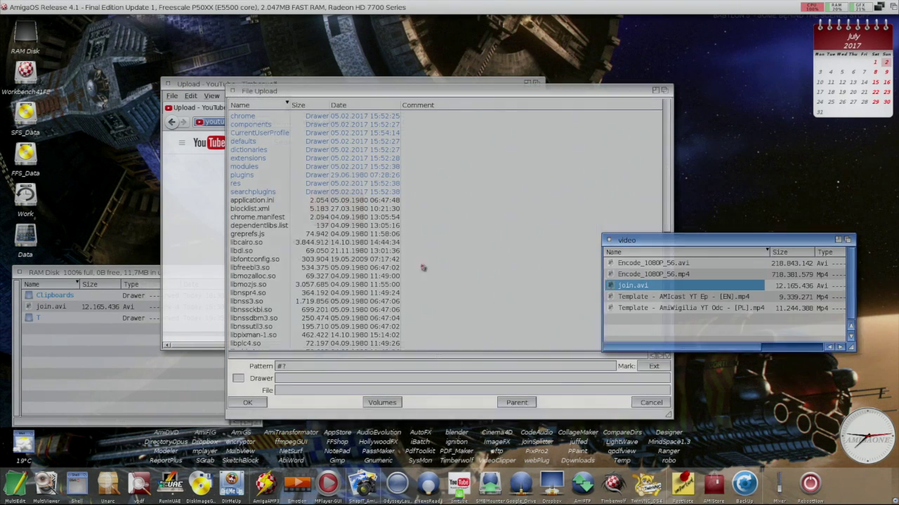
pyautogui.click(250, 403)
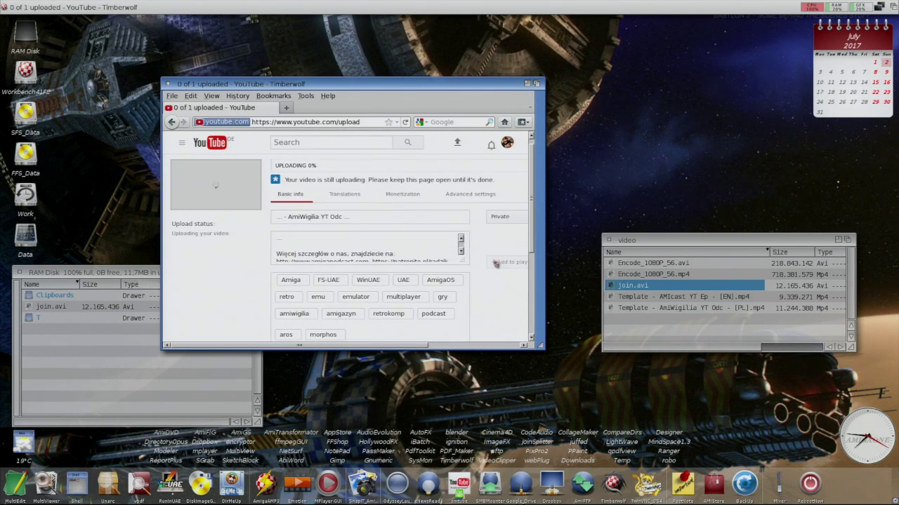
# Move the browser window up and left, then widen it to the right
pyautogui.moveTo(496, 263); pyautogui.dragTo(403, 228)
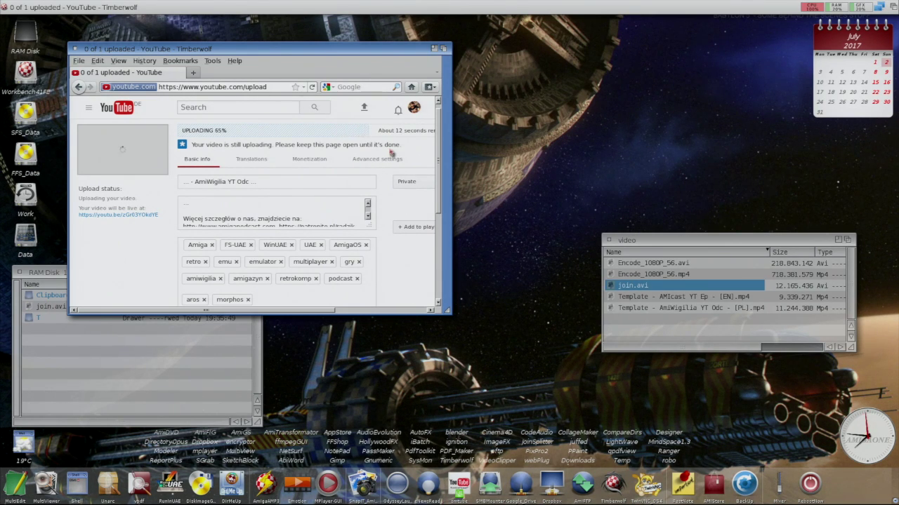
pyautogui.moveTo(450, 153); pyautogui.dragTo(584, 153)
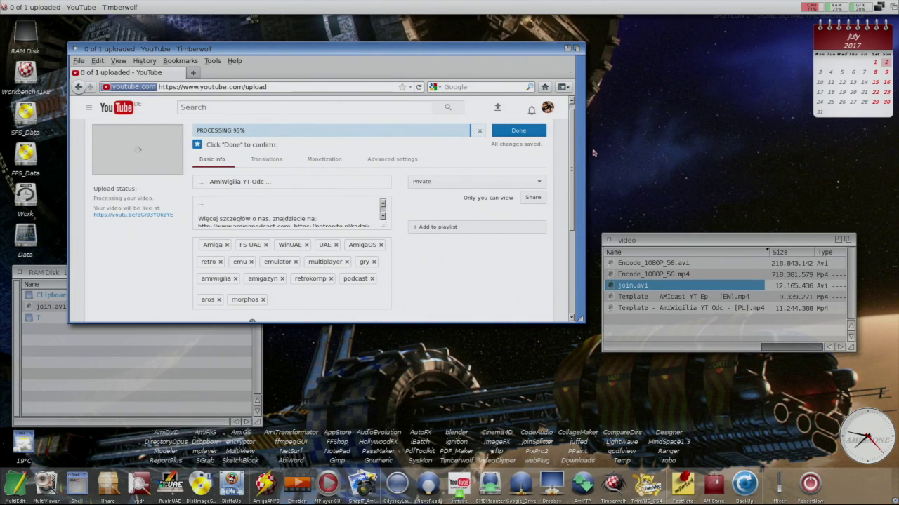
pyautogui.scroll(-4, 572, 143)
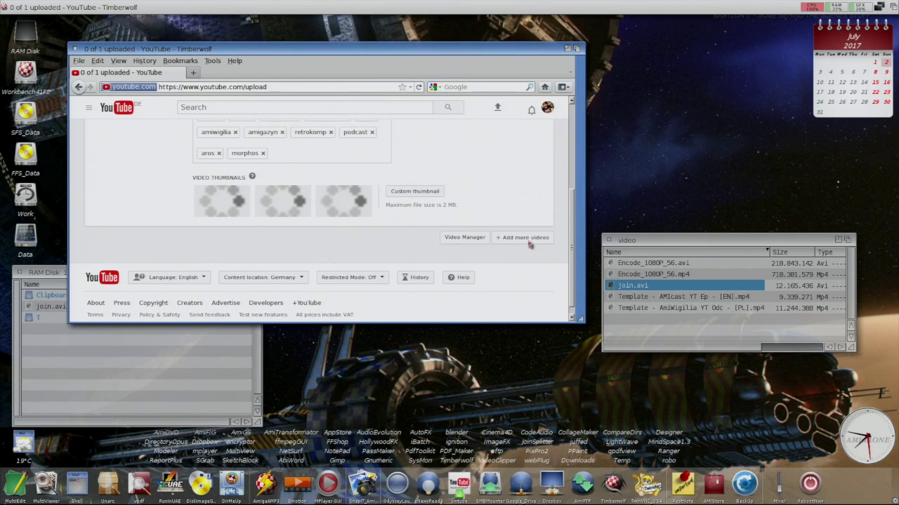
# Add Encode_1080P_56.avi as a second upload via the File Upload requester
pyautogui.click(528, 240)
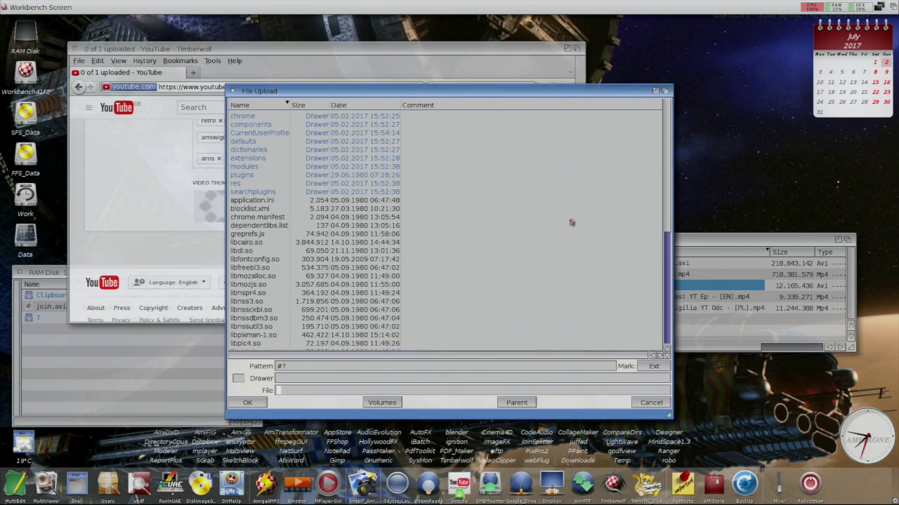
pyautogui.click(721, 243)
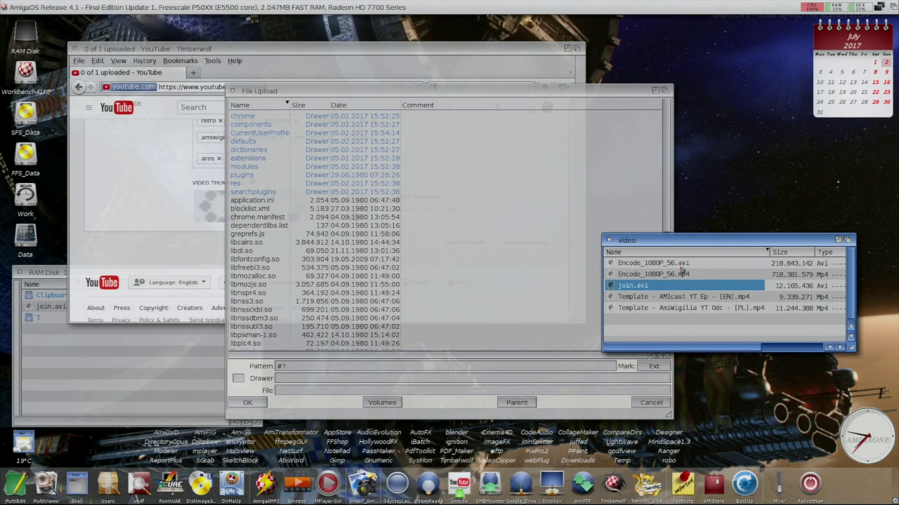
pyautogui.moveTo(681, 263); pyautogui.dragTo(413, 267)
pyautogui.click(257, 403)
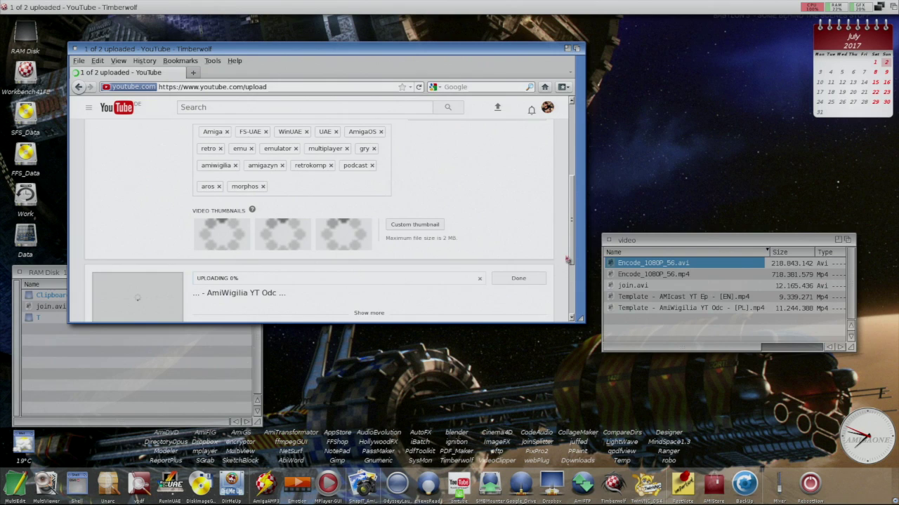
# Finish both uploads with Done with all once processing is nearly complete
pyautogui.scroll(-2, 569, 261)
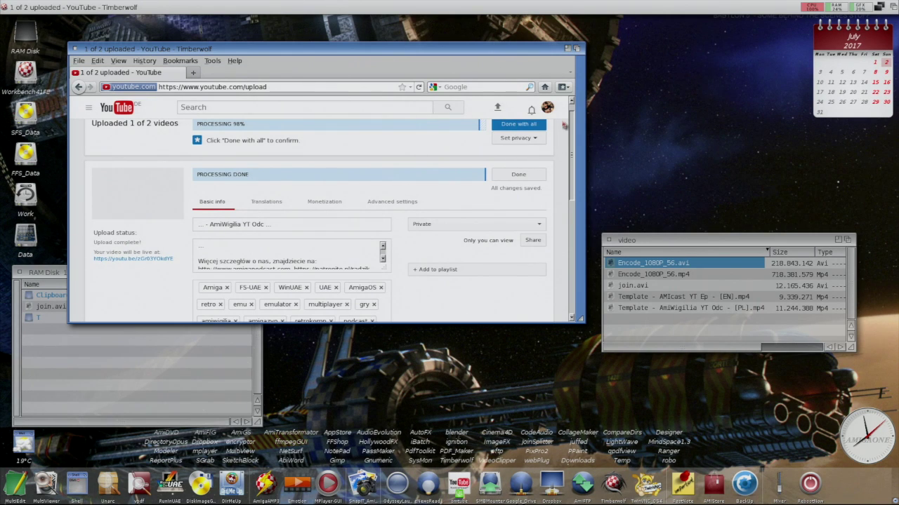
pyautogui.scroll(1, 565, 122)
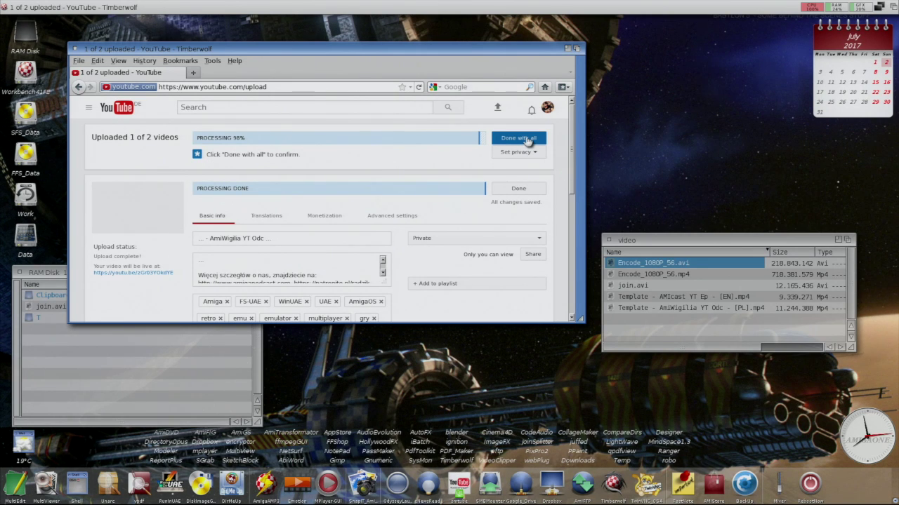
pyautogui.click(528, 139)
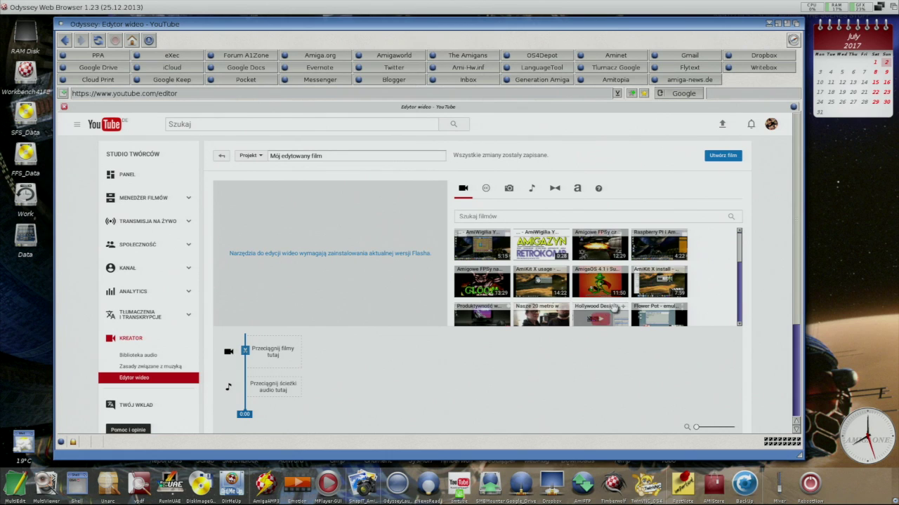
# Place the 0:28 AMIGAZYN intro clip on the editor timeline
pyautogui.moveTo(503, 255)
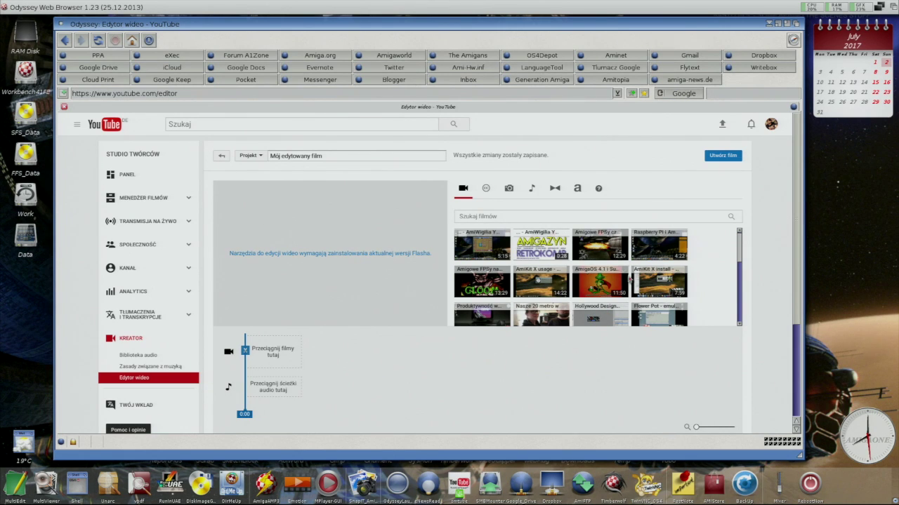
pyautogui.moveTo(525, 319)
pyautogui.moveTo(546, 245)
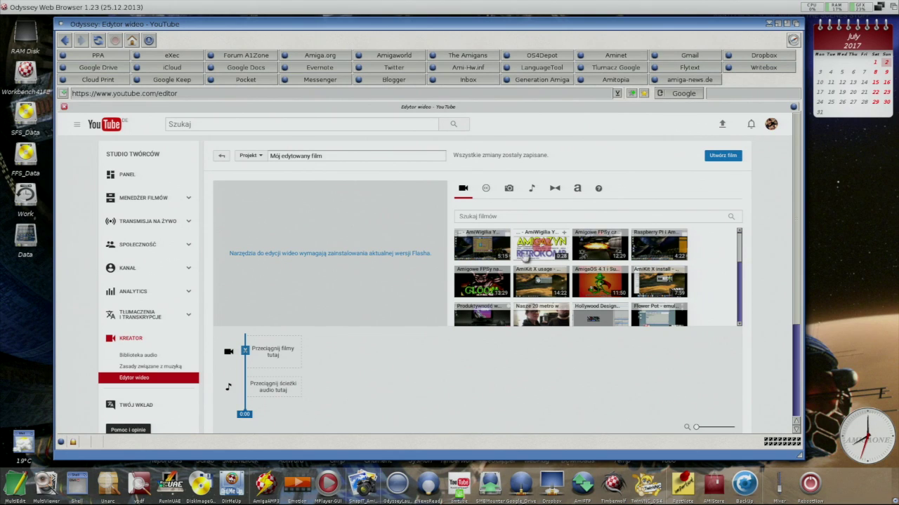
pyautogui.moveTo(523, 249)
pyautogui.mouseDown()
pyautogui.moveTo(344, 363)
pyautogui.moveTo(287, 351)
pyautogui.mouseUp()
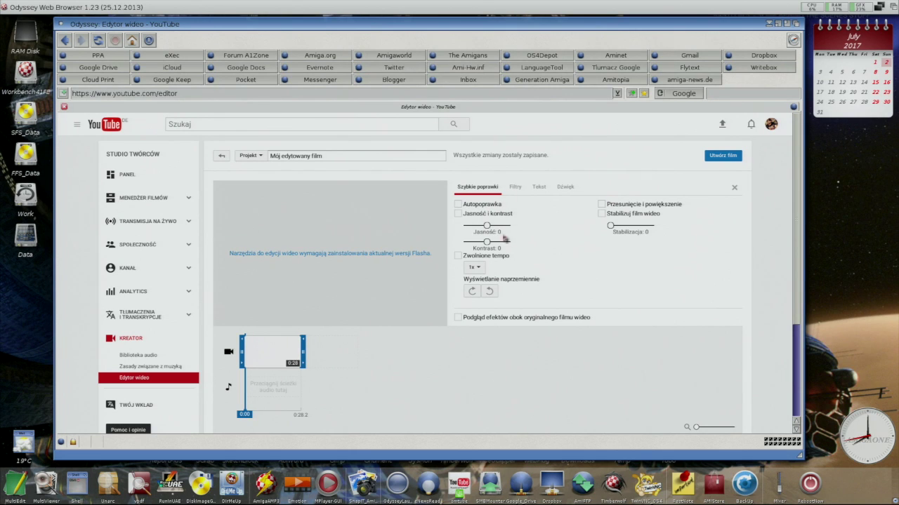
# Append the 5:15 screencast clip after the intro, making the timeline 5:44
pyautogui.click(539, 189)
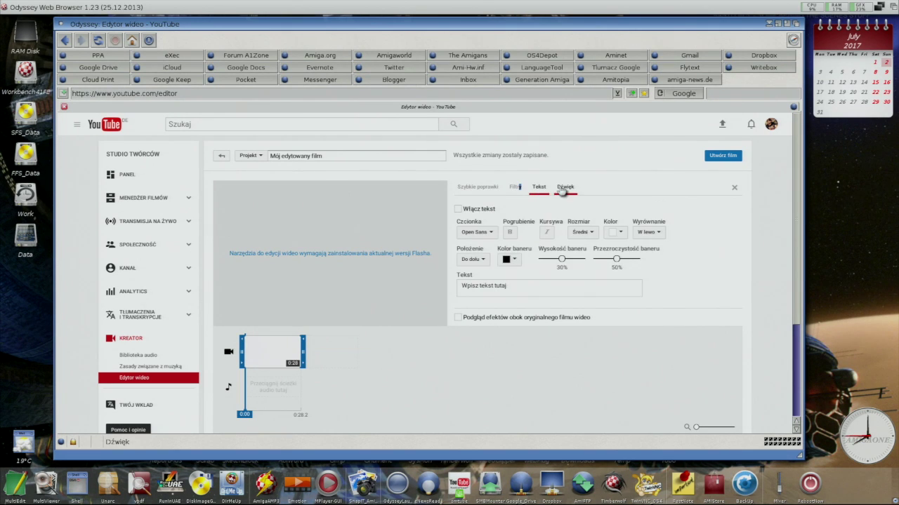
pyautogui.moveTo(566, 191); pyautogui.dragTo(516, 194)
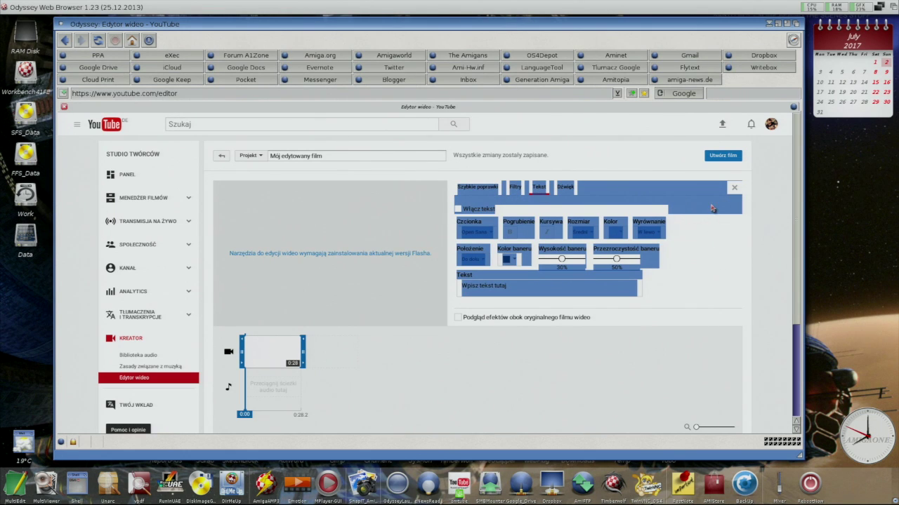
pyautogui.click(733, 187)
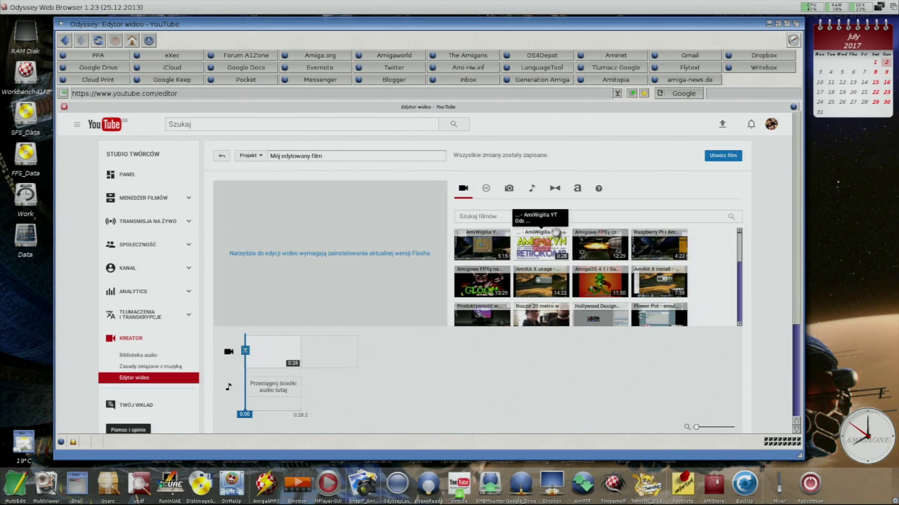
pyautogui.moveTo(488, 253)
pyautogui.mouseDown()
pyautogui.moveTo(504, 251)
pyautogui.moveTo(426, 328)
pyautogui.mouseUp()
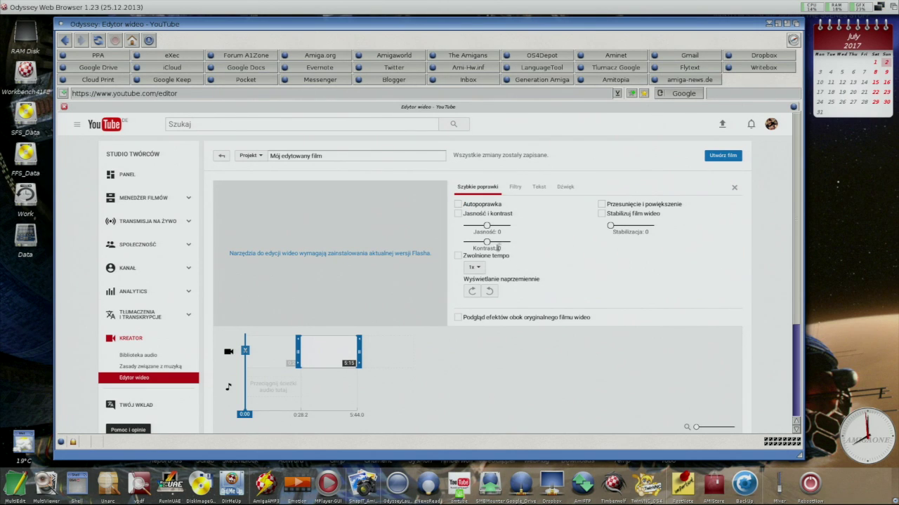
# Trim the screencast clip's beginning so it runs 5:10.5
pyautogui.moveTo(324, 357)
pyautogui.moveTo(297, 354); pyautogui.dragTo(298, 353)
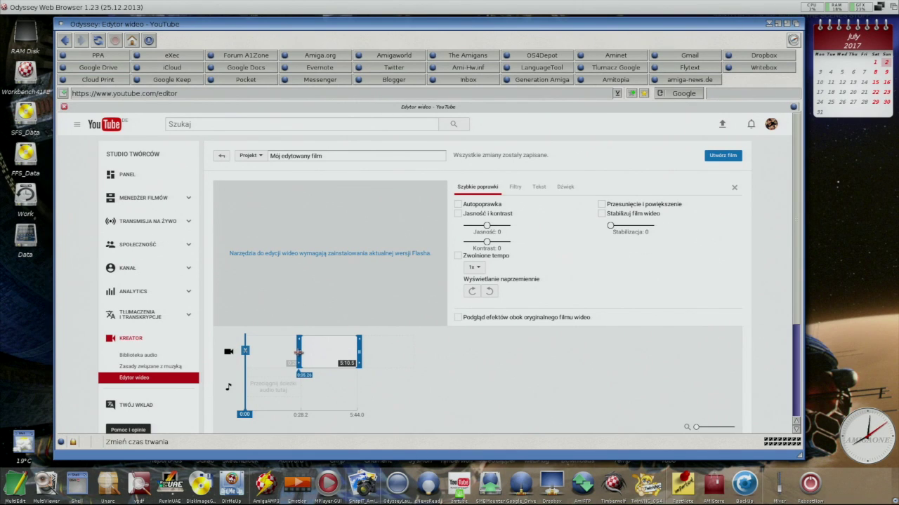
pyautogui.moveTo(302, 353); pyautogui.dragTo(298, 355)
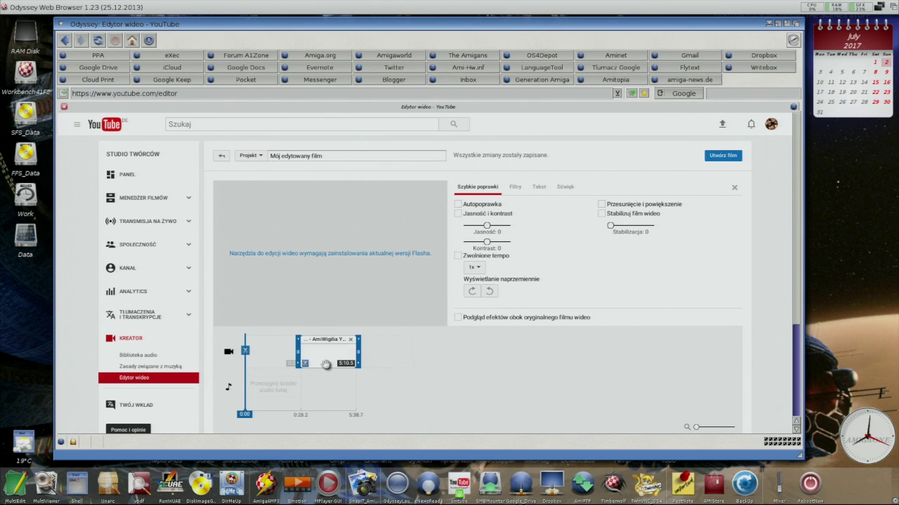
pyautogui.scroll(-1, 738, 298)
pyautogui.scroll(1, 688, 295)
# Close the clip settings and reselect the intro and screencast clips
pyautogui.click(734, 187)
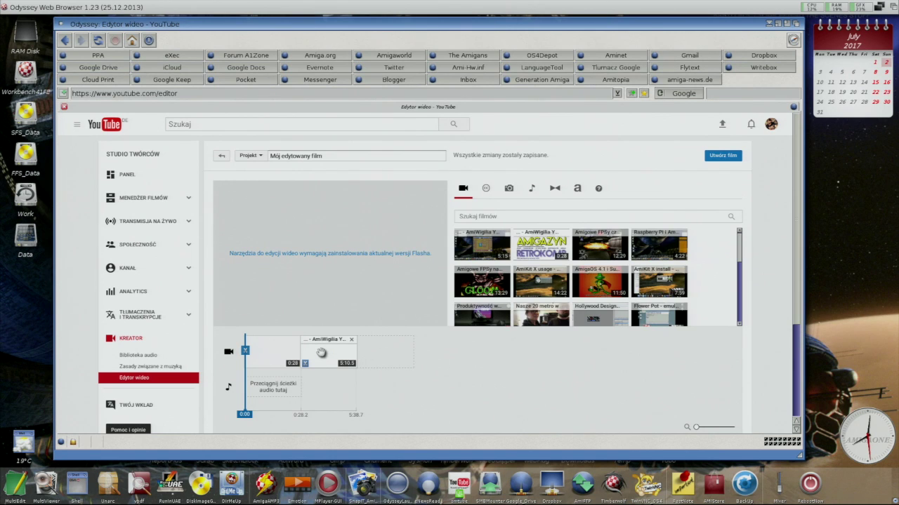
pyautogui.click(321, 353)
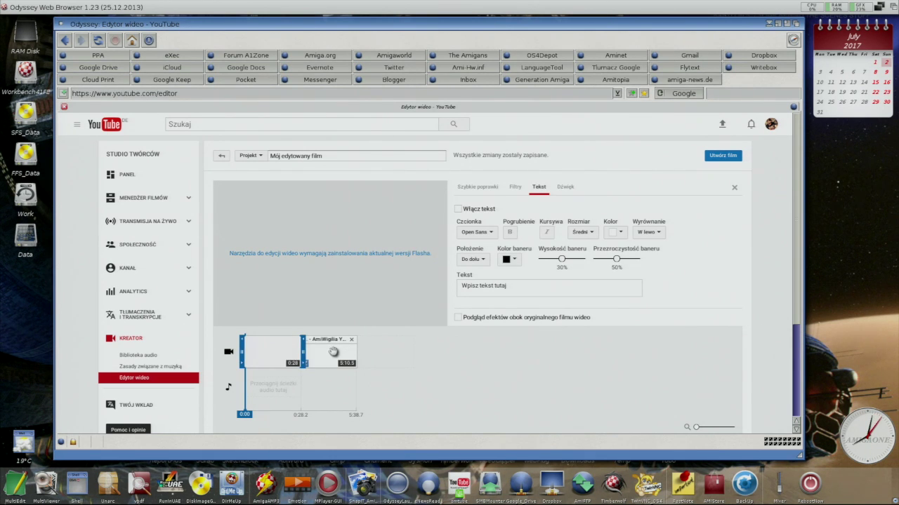
pyautogui.click(333, 351)
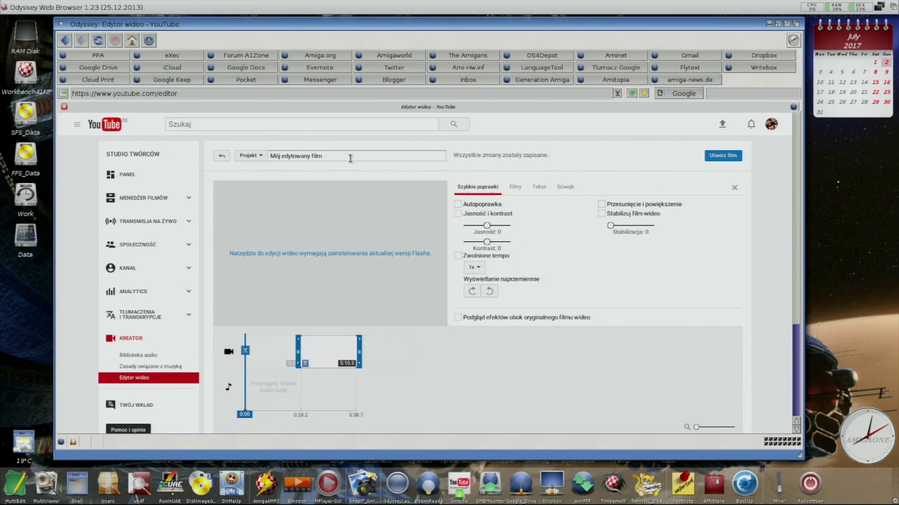
# Create the combined film and pause it at 0:06 on its watch page
pyautogui.click(729, 158)
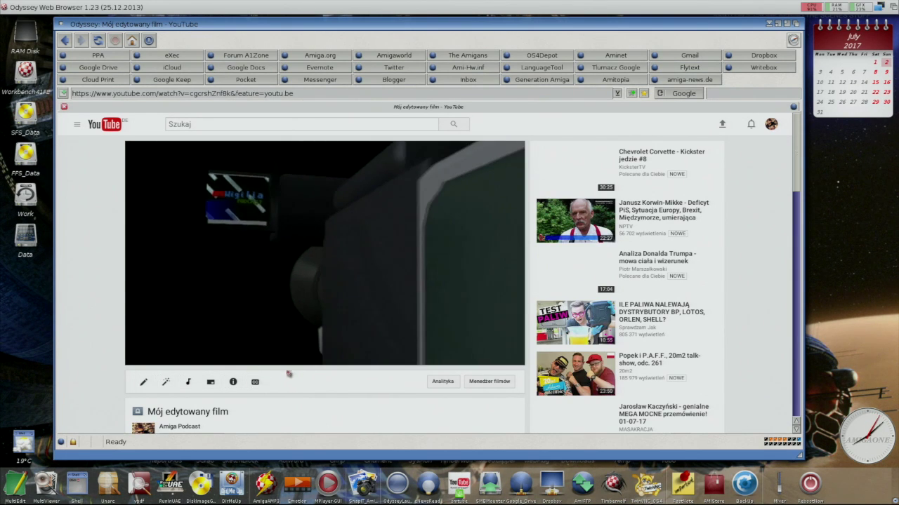
pyautogui.moveTo(150, 341)
pyautogui.click(141, 356)
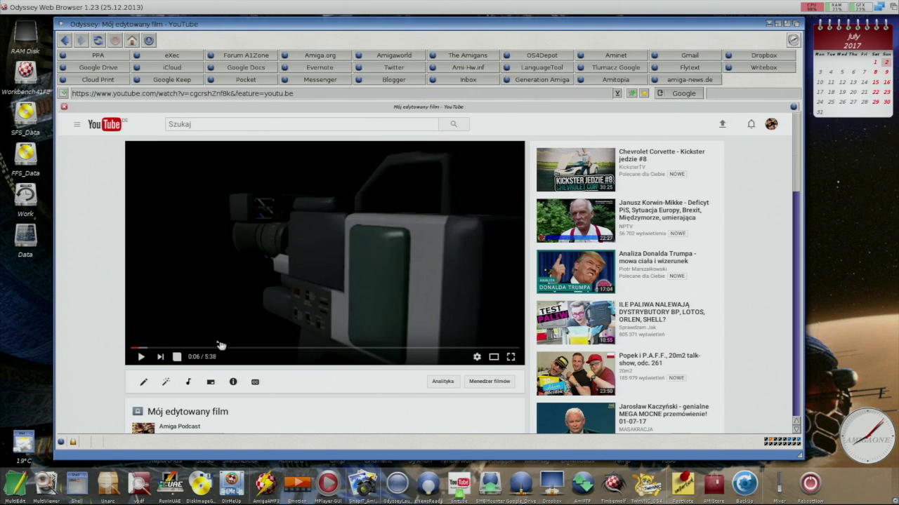
pyautogui.scroll(-3, 377, 372)
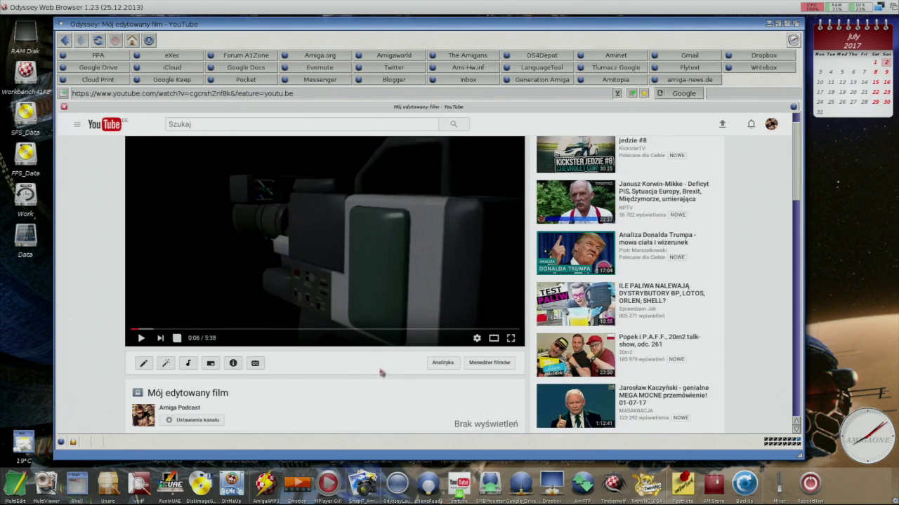
# Inspect the film's title, 'Mój edytowany film', on the watch page
pyautogui.click(229, 302)
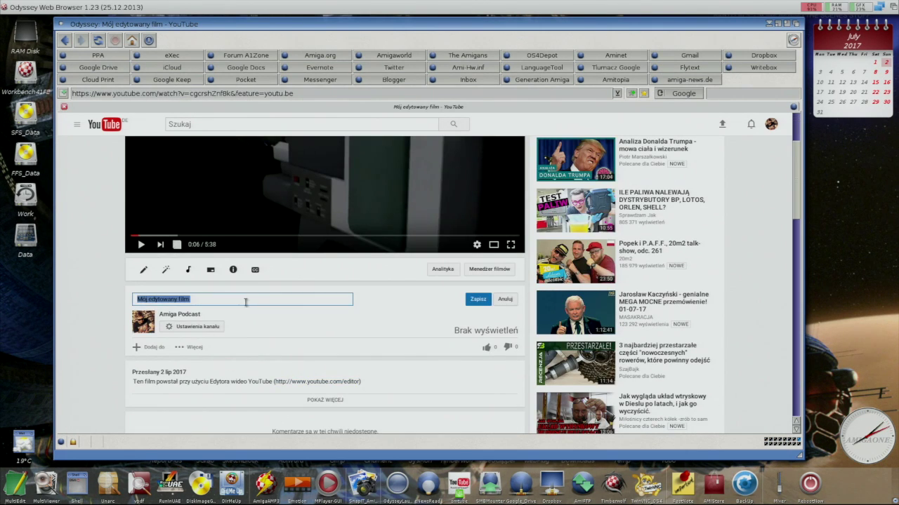
pyautogui.click(303, 330)
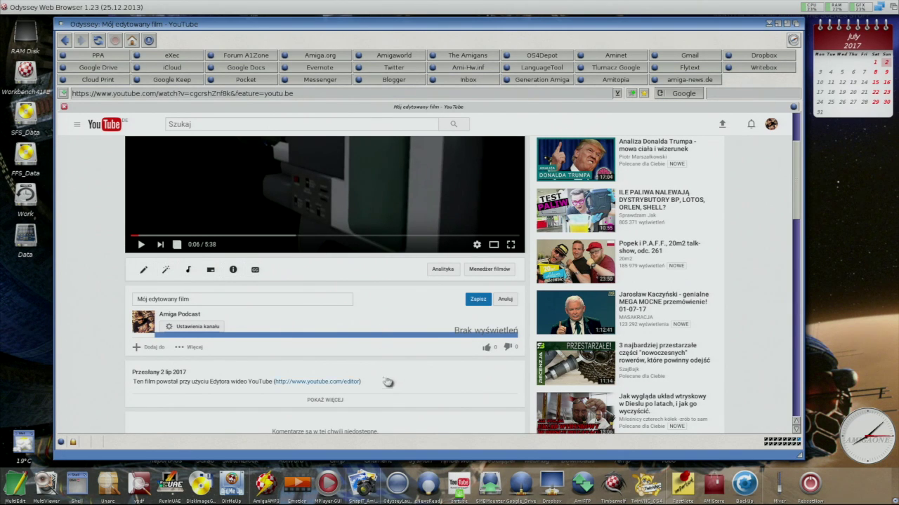
pyautogui.scroll(-1, 419, 375)
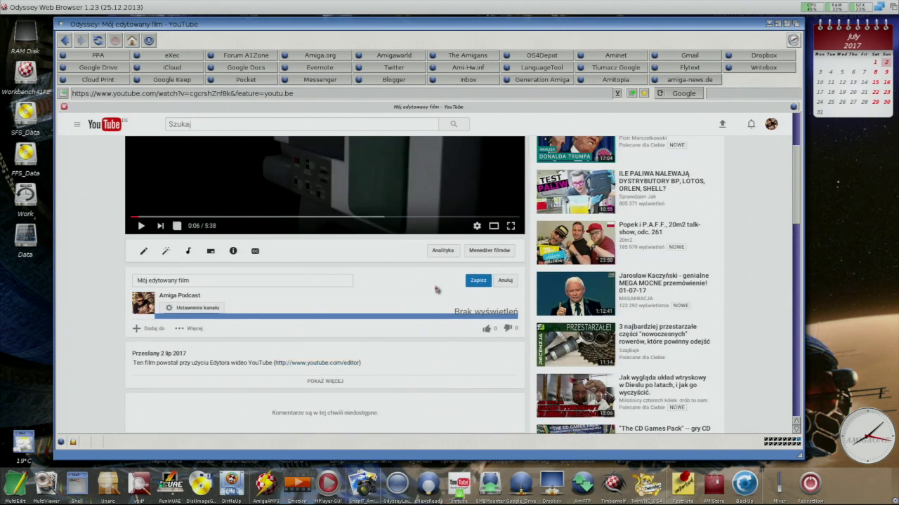
pyautogui.scroll(2, 435, 291)
pyautogui.scroll(5, 409, 291)
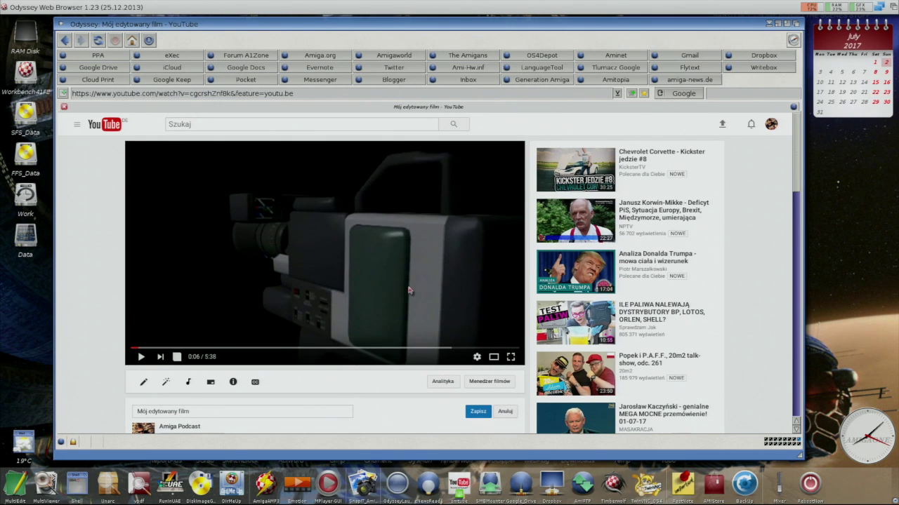
# Jump the film to 0:45, play briefly and pause at 0:46
pyautogui.click(181, 349)
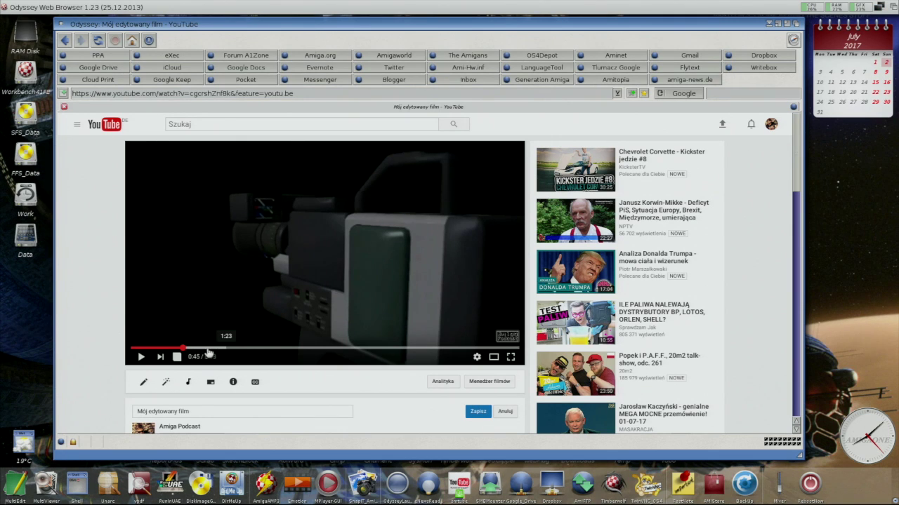
pyautogui.click(140, 358)
pyautogui.click(141, 358)
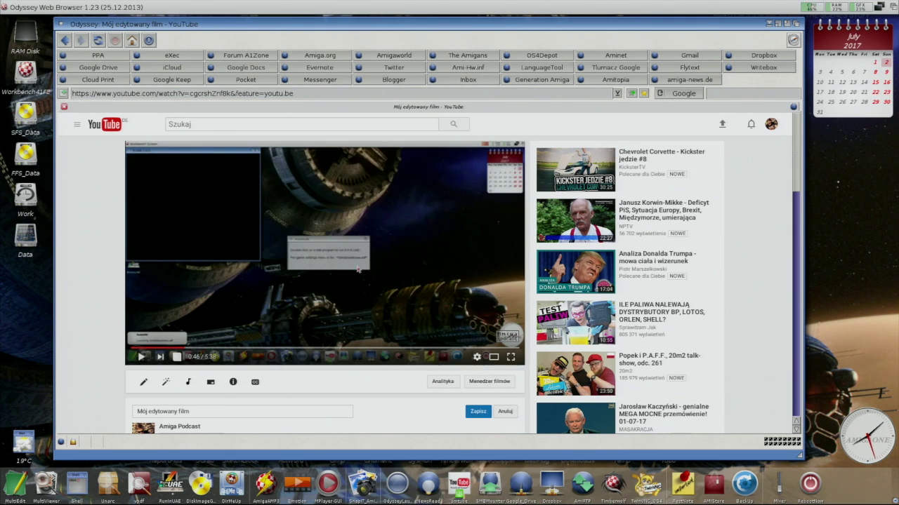
# Open and close the player's settings gear menu, then scroll through the watch page
pyautogui.click(476, 358)
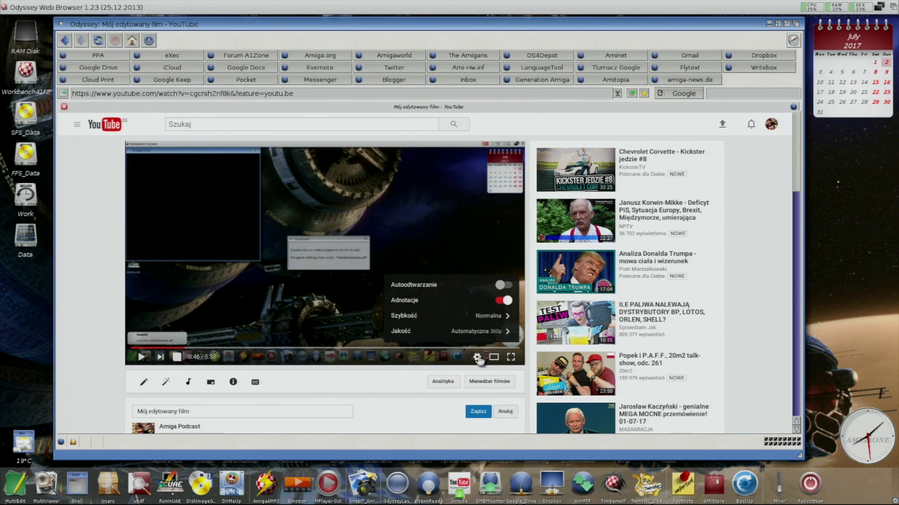
pyautogui.click(402, 387)
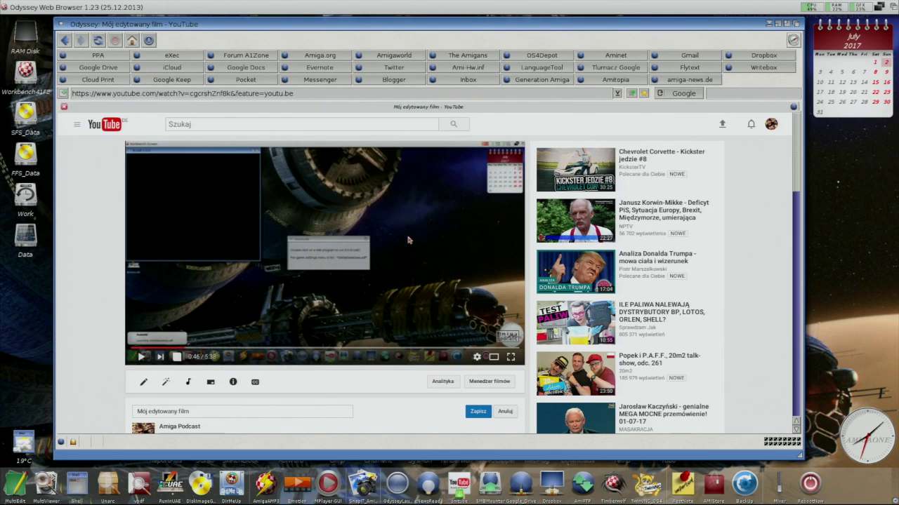
pyautogui.scroll(-2, 372, 285)
pyautogui.scroll(-1, 373, 285)
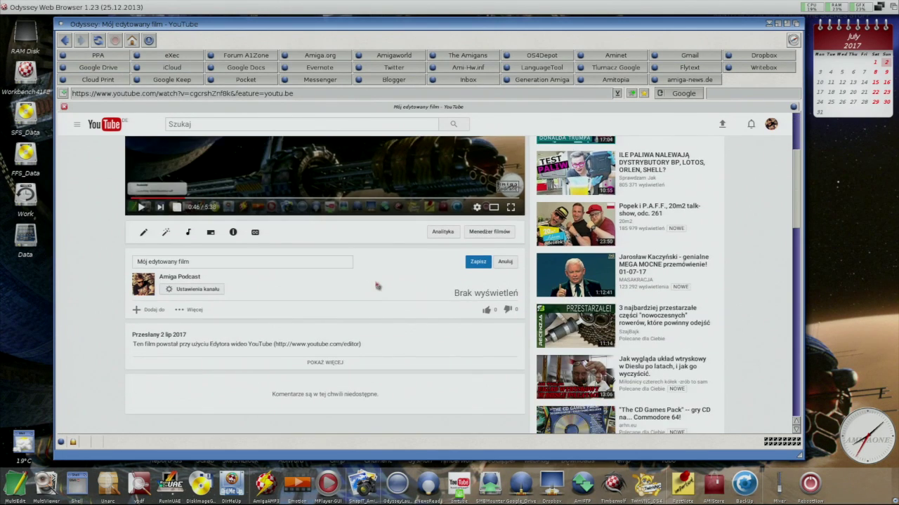
pyautogui.scroll(-2, 372, 285)
pyautogui.scroll(-3, 376, 286)
pyautogui.scroll(3, 377, 287)
pyautogui.scroll(1, 344, 282)
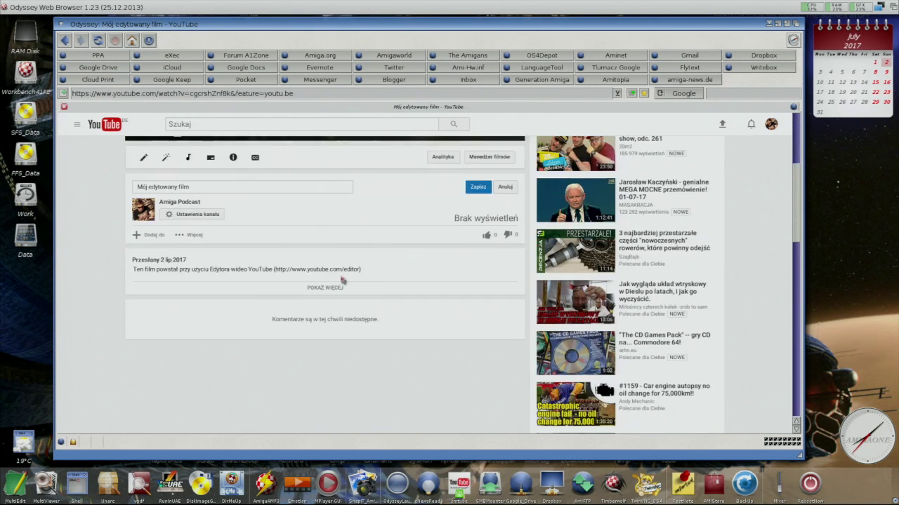
pyautogui.scroll(1, 343, 283)
pyautogui.scroll(1, 343, 284)
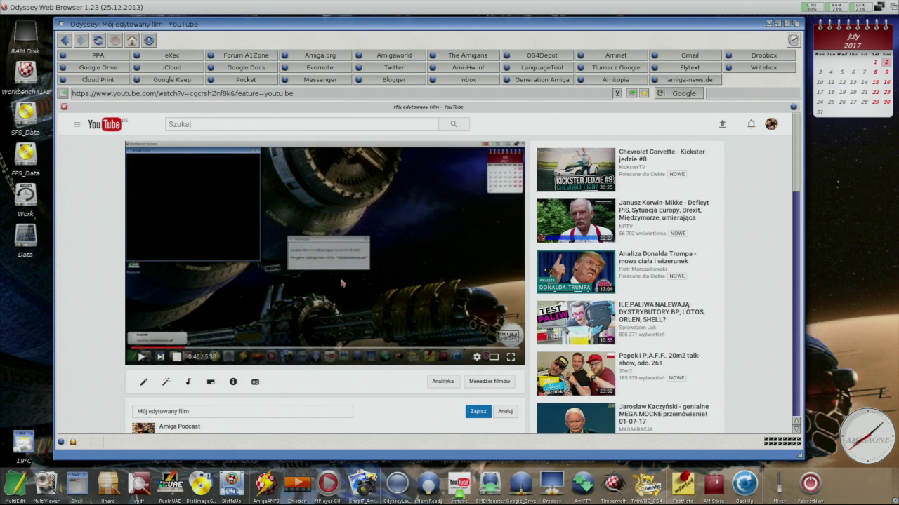